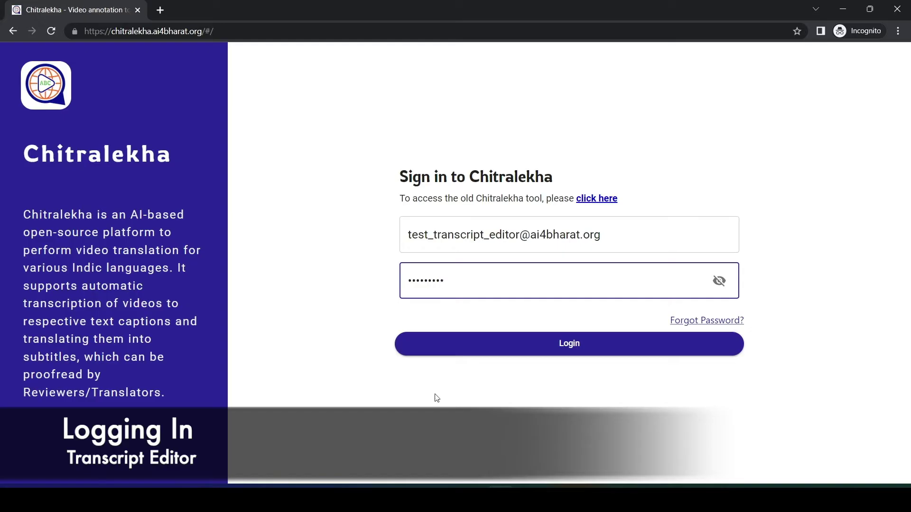
Sign in to Chitralekha and skip the welcome tour.
left_click(602, 352)
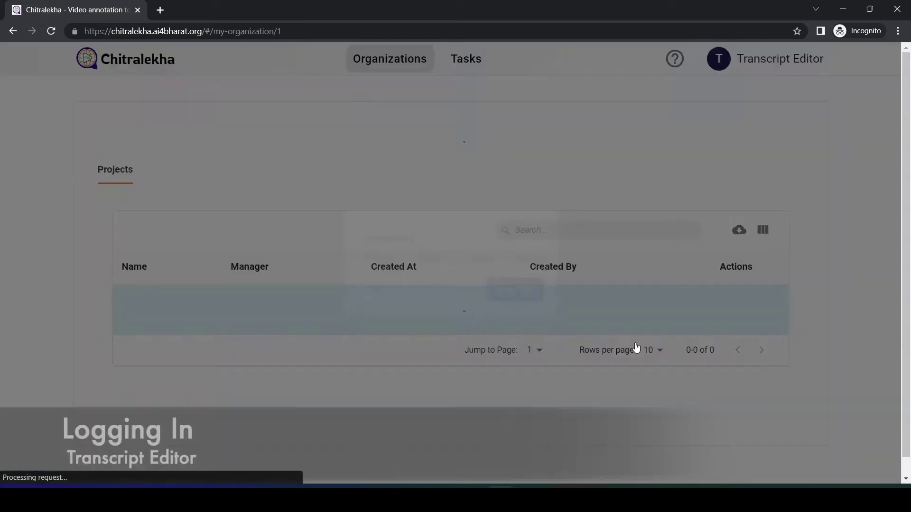
left_click(380, 293)
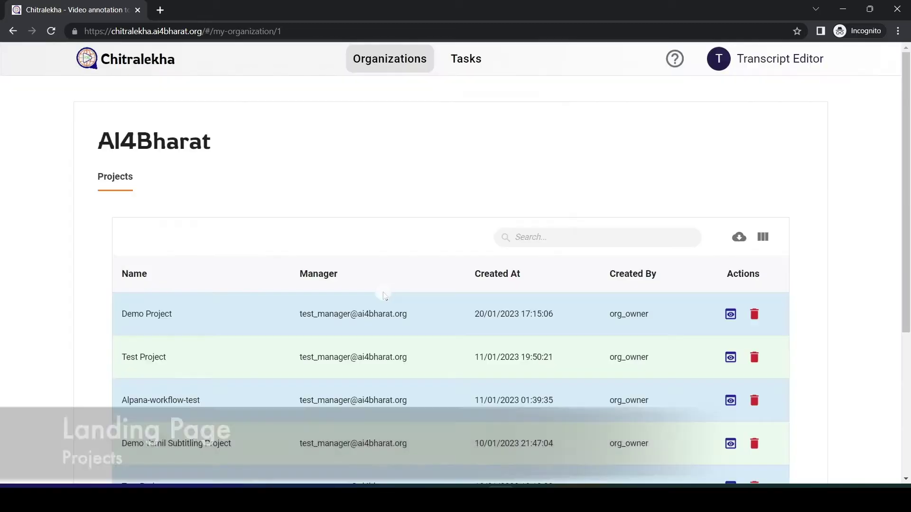
scroll(904, 204, "down", 2)
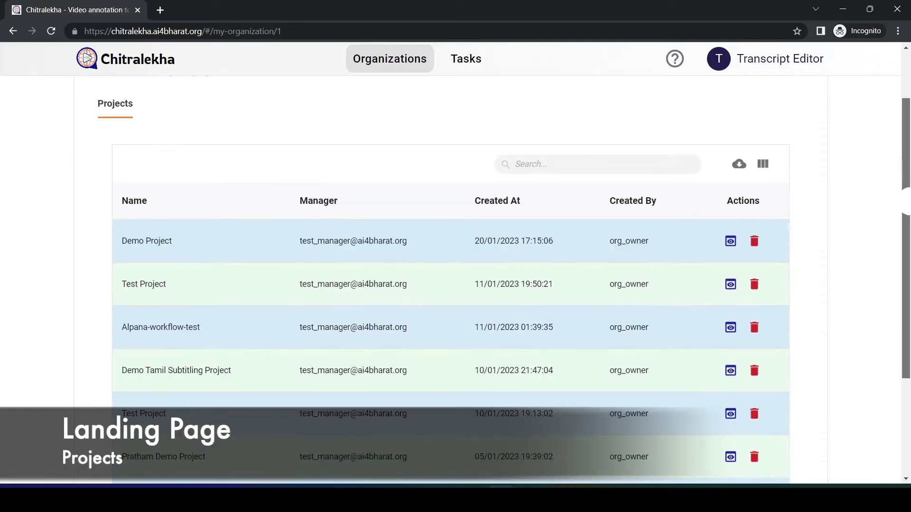
mouse_move(905, 205)
left_mouse_down()
mouse_move(906, 294)
mouse_move(906, 197)
left_mouse_up()
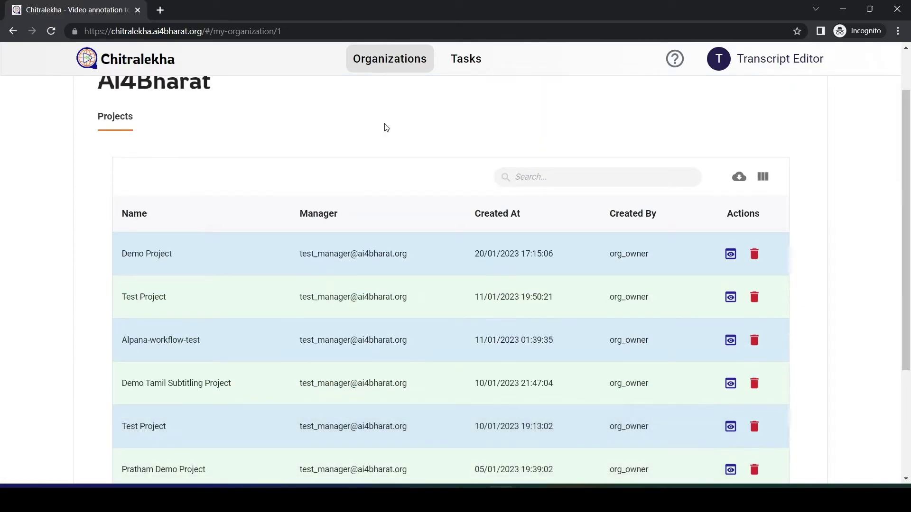
Review the list of all tasks, then return to the AI4Bharat organization's projects.
left_click(458, 70)
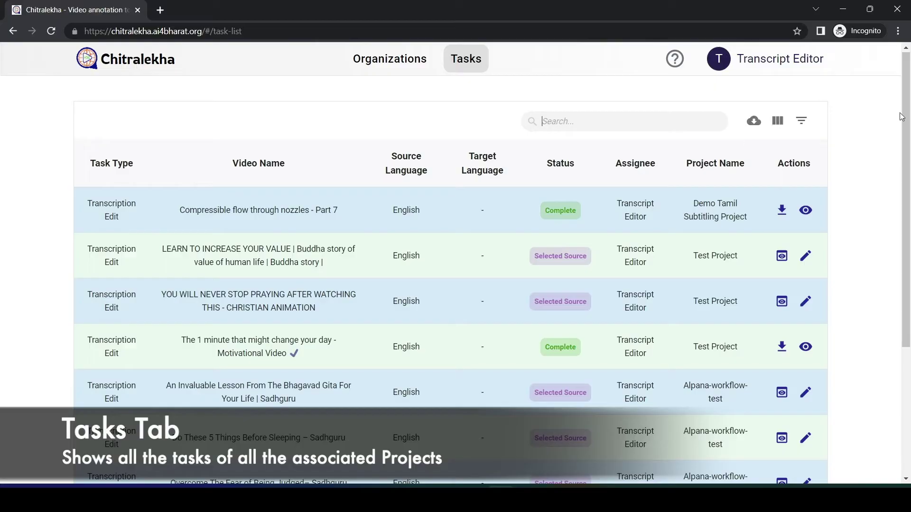
mouse_move(905, 117)
left_mouse_down()
mouse_move(904, 263)
mouse_move(905, 118)
left_mouse_up()
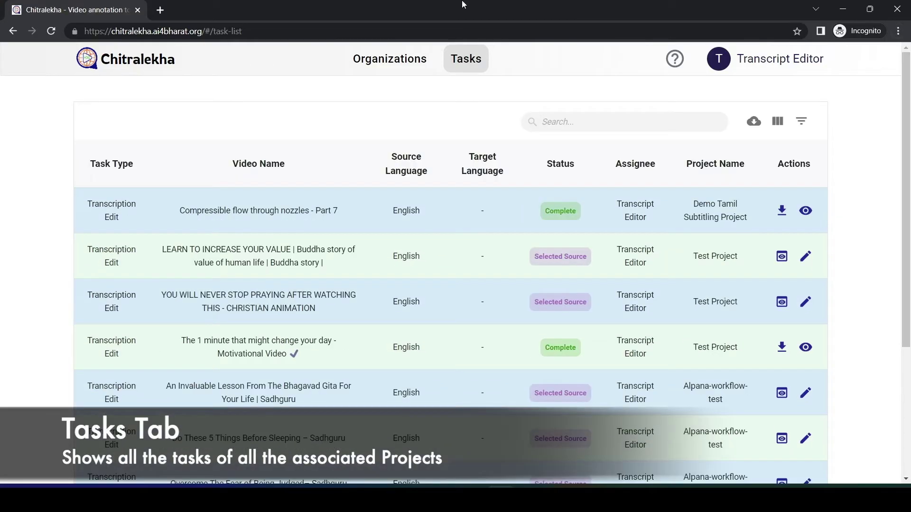
left_click(420, 60)
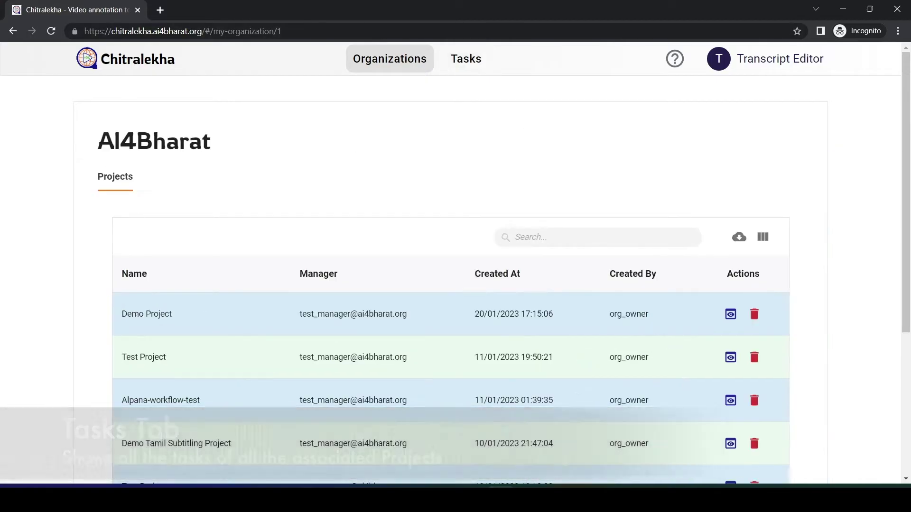
Open the Demo Tamil Subtitling Project and scroll through its videos.
left_click_drag(905, 201, 905, 341)
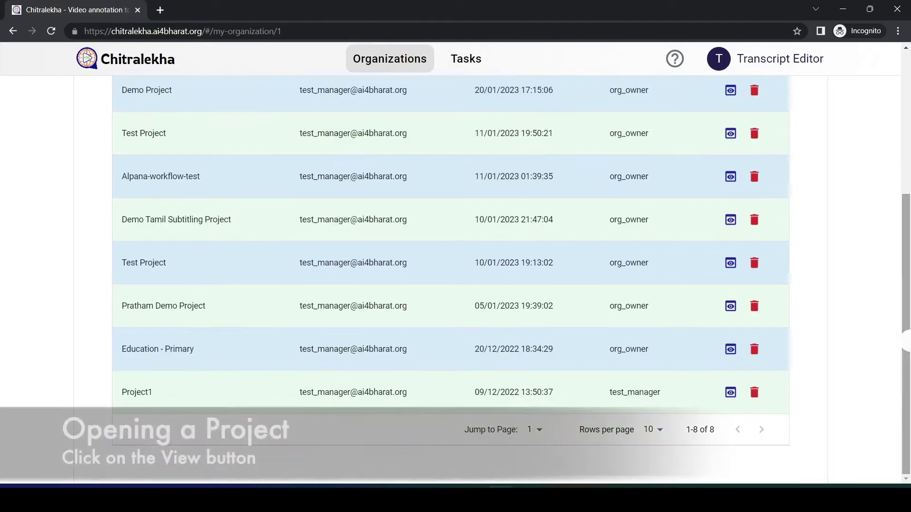
left_click(731, 219)
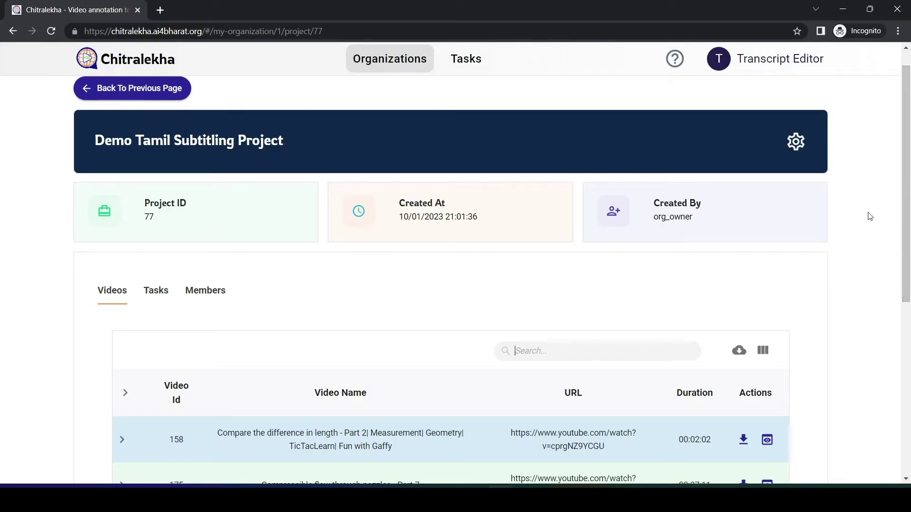
scroll(906, 231, "down", 1)
left_click_drag(906, 232, 906, 322)
scroll(345, 328, "down", 2)
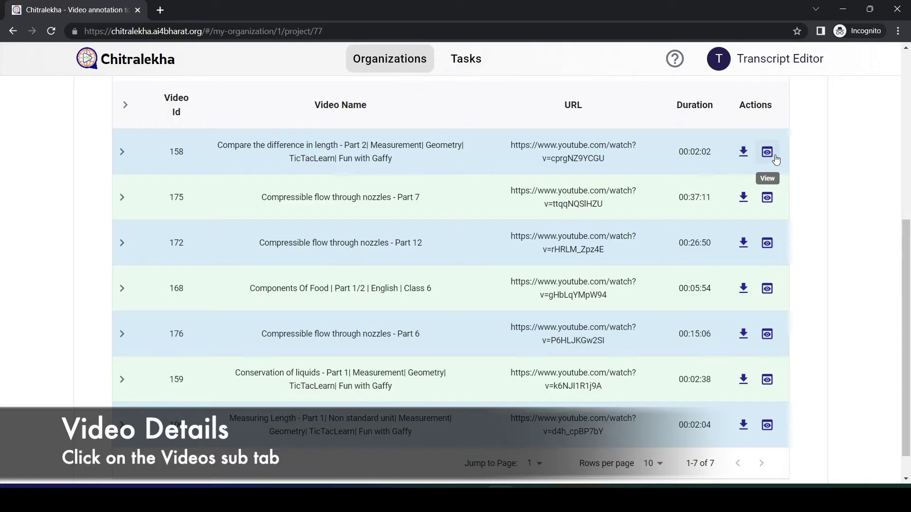
Expand and collapse video 158's tasks, then preview 'Compressible flow through nozzles - Part 12'.
left_click(123, 150)
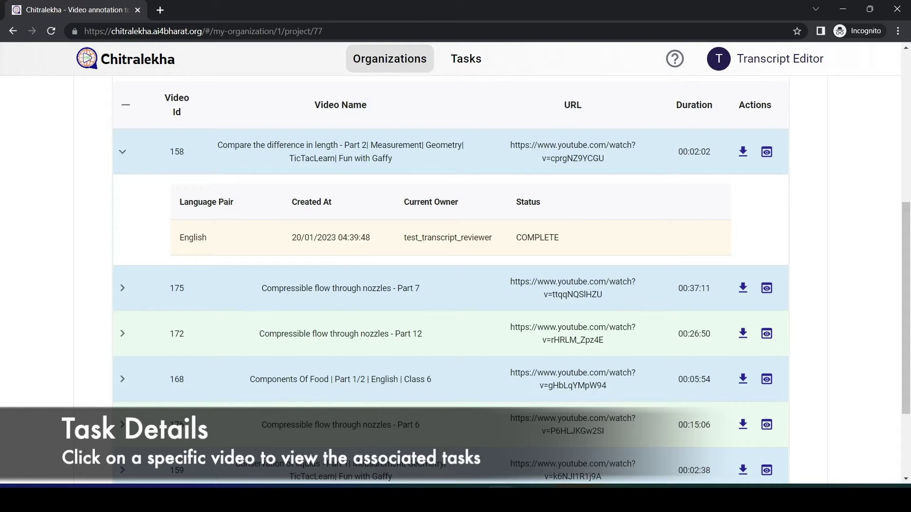
scroll(502, 326, "up", 2)
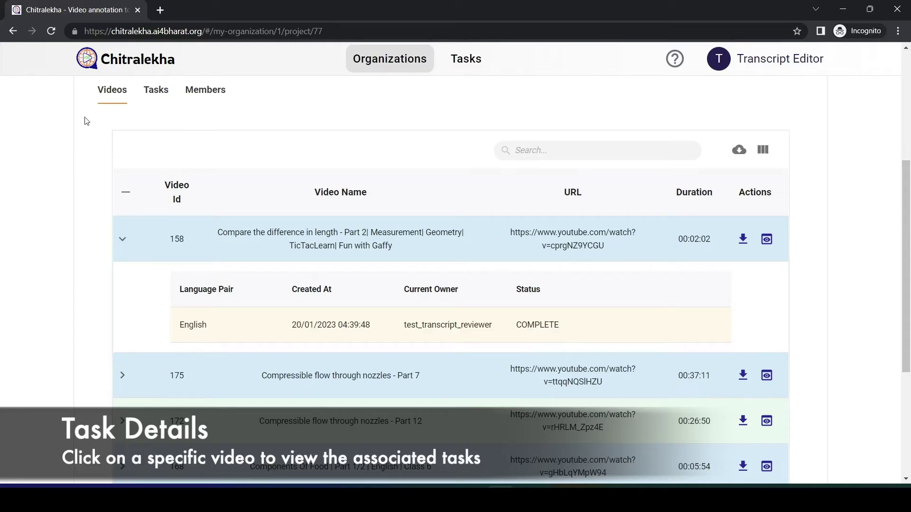
left_click(123, 239)
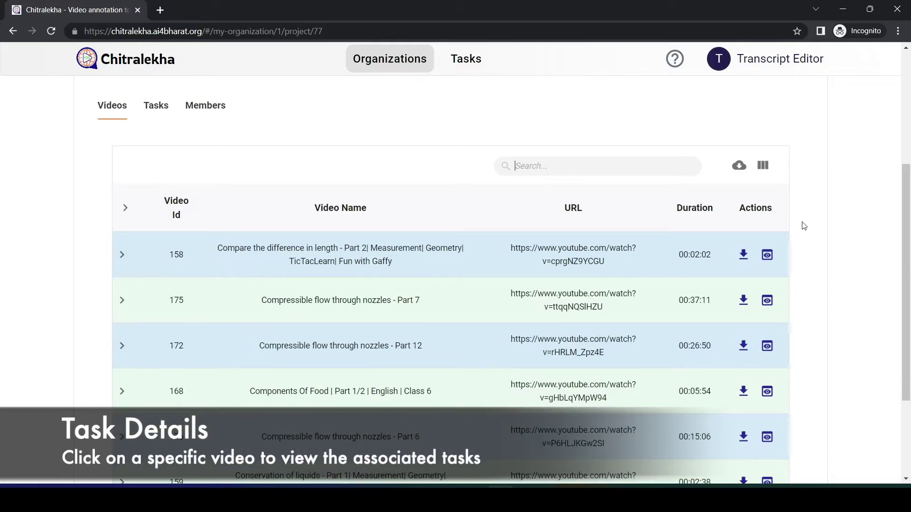
scroll(687, 228, "down", 3)
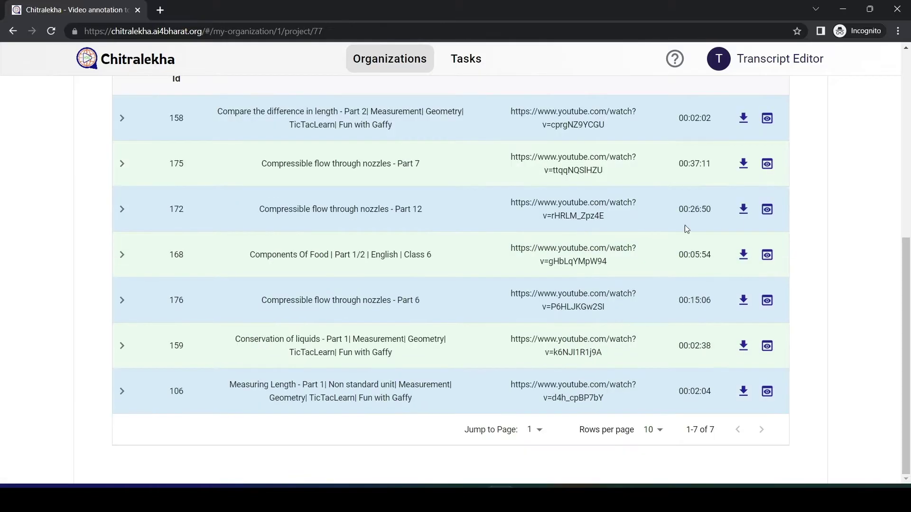
left_click(767, 209)
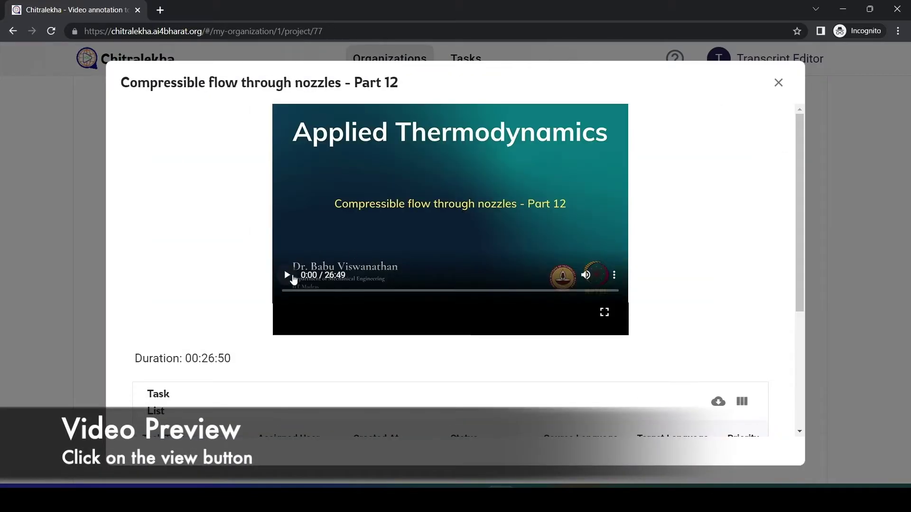
Play the preview, seek to about 1:06, check the task list, and close the preview.
left_click(292, 279)
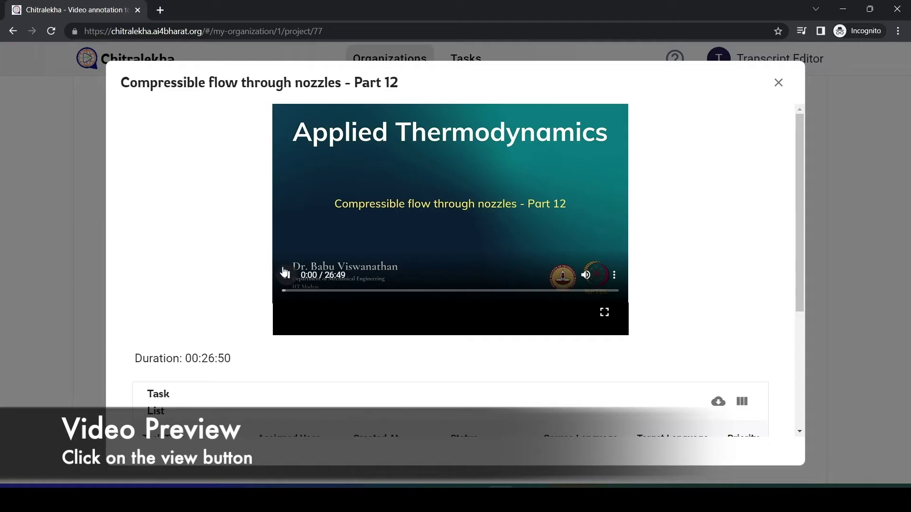
left_click(300, 291)
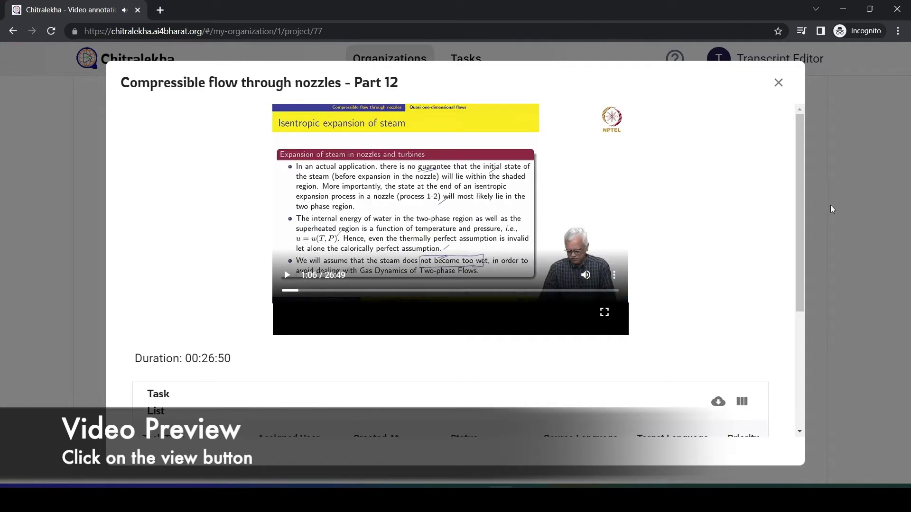
left_click_drag(800, 210, 831, 341)
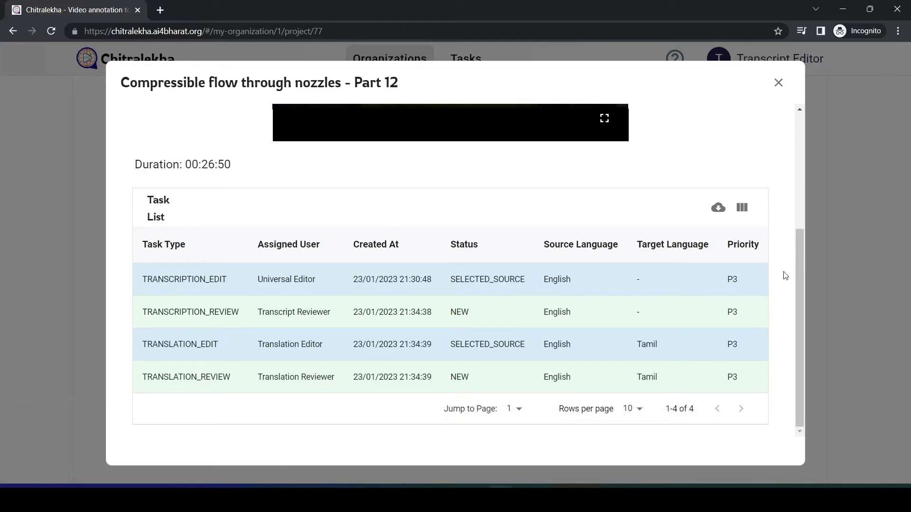
left_click(779, 83)
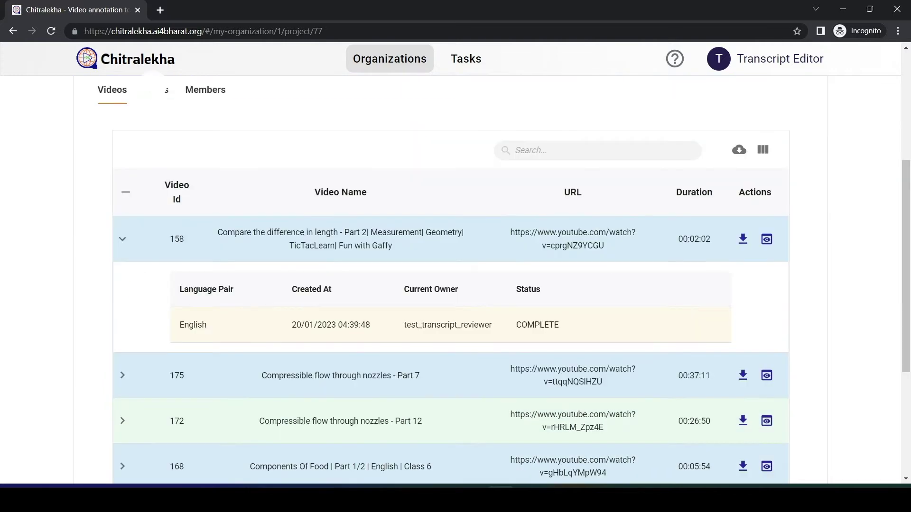
Show the project's tasks and open Conservation of liquids - Part 1 in the transcription editor.
left_click(156, 90)
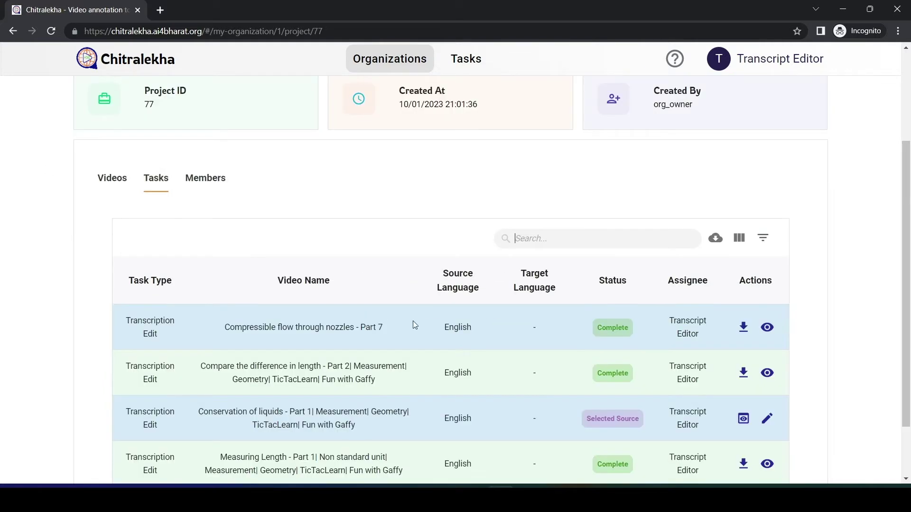
scroll(907, 246, "down", 2)
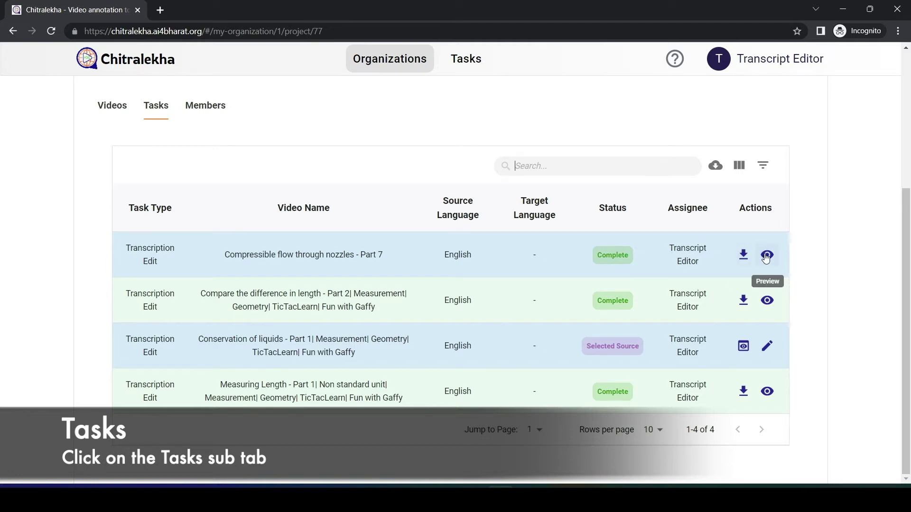
scroll(909, 234, "up", 4)
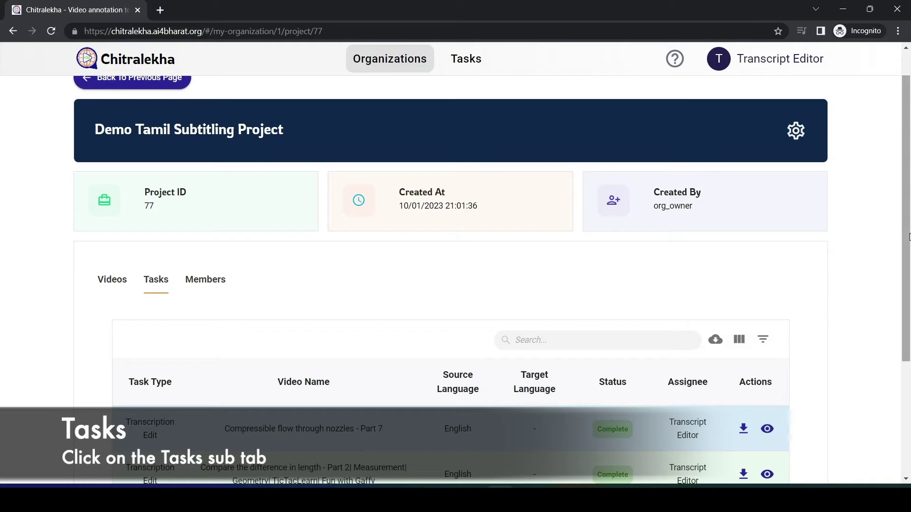
left_click_drag(907, 236, 908, 346)
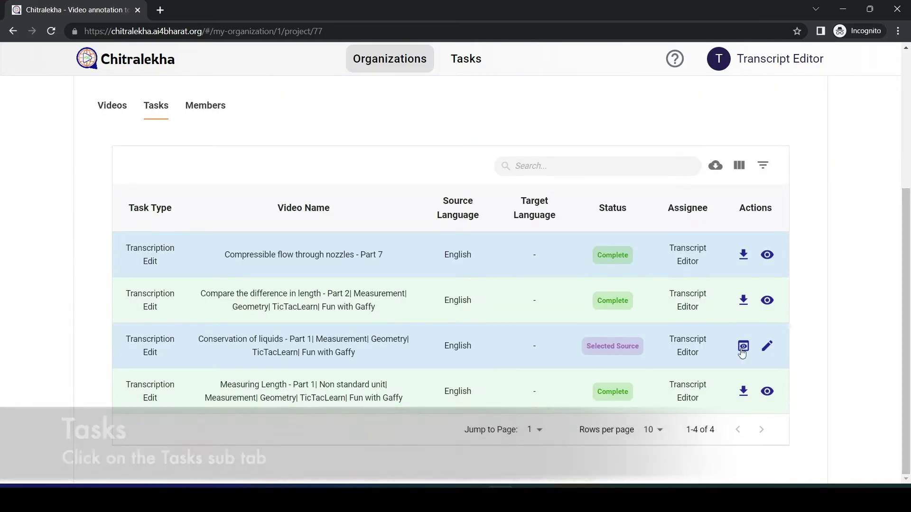
left_click(767, 346)
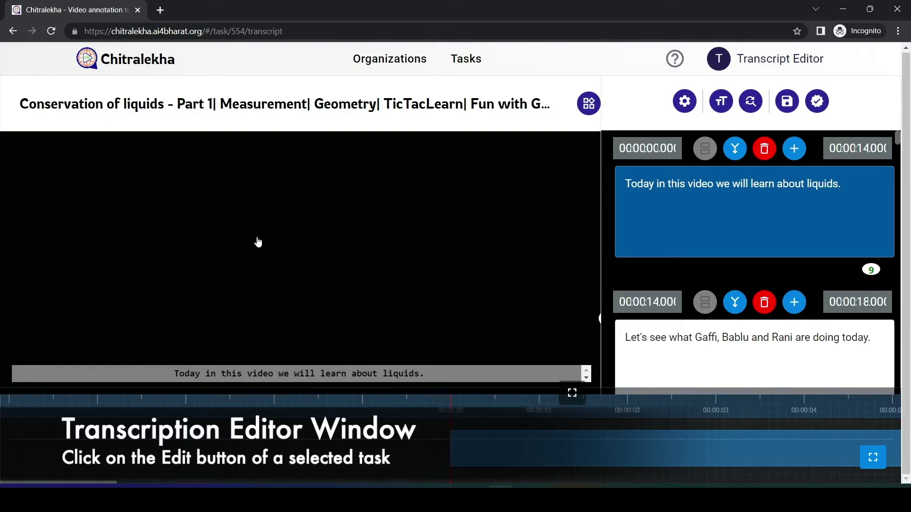
Play the video, jumping to 00:00:23, 00:00:50, 00:01:12 and 1:02, then back to the start.
left_click(367, 243)
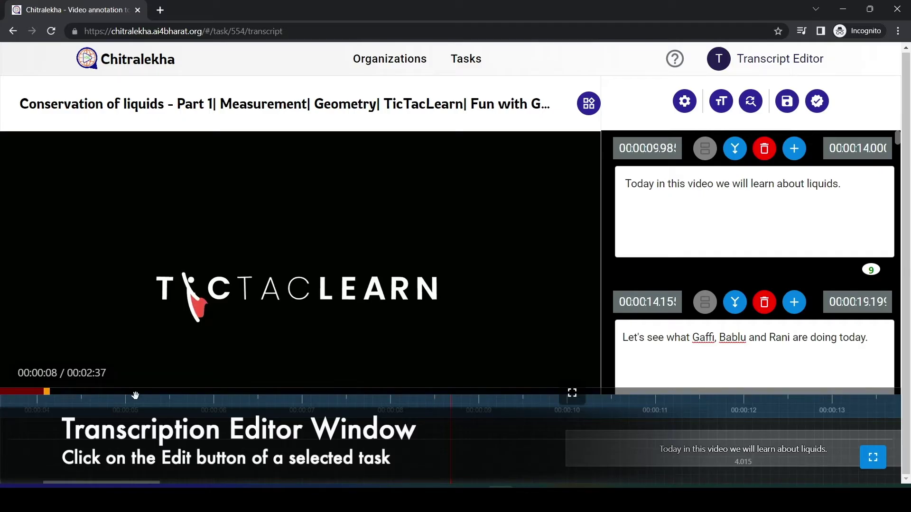
left_click(136, 392)
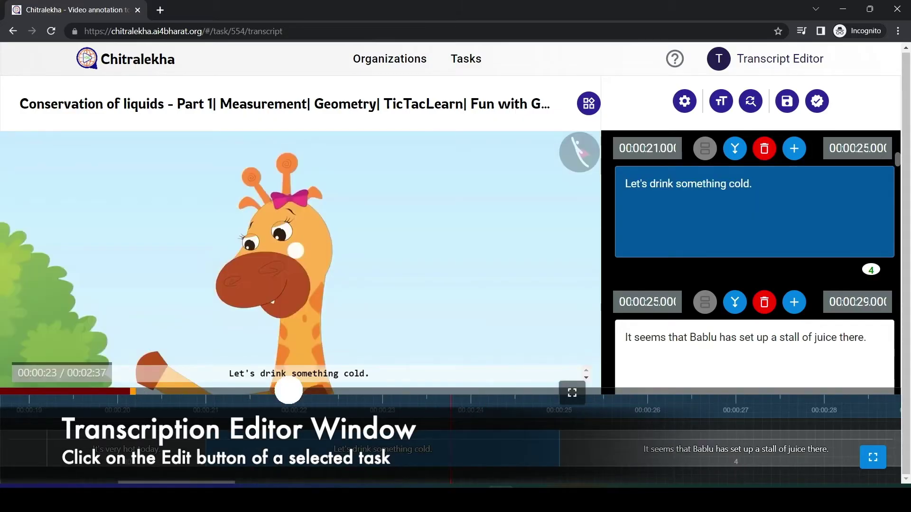
left_click(287, 392)
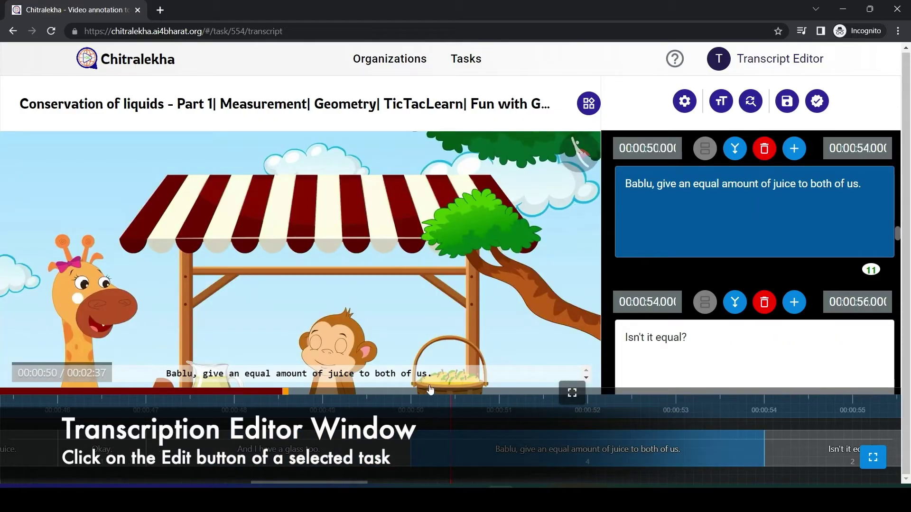
left_click(412, 391)
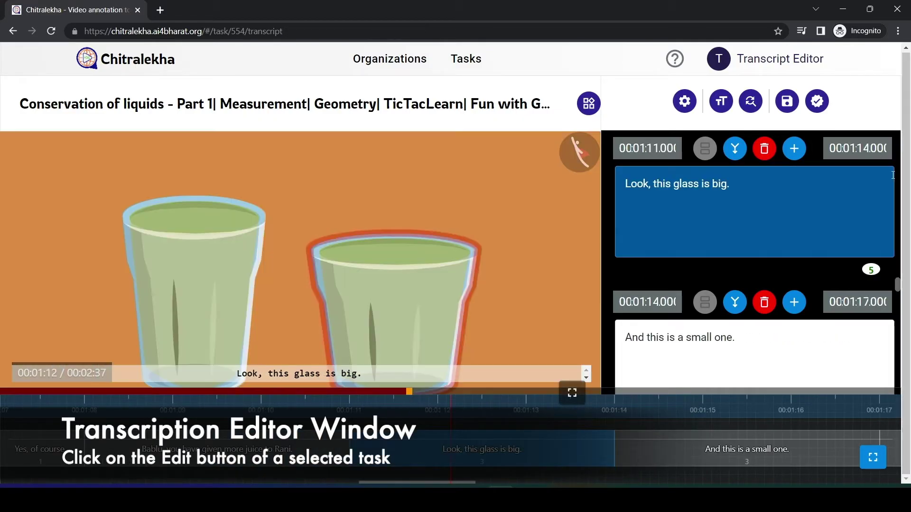
left_click_drag(898, 285, 898, 328)
left_click(719, 206)
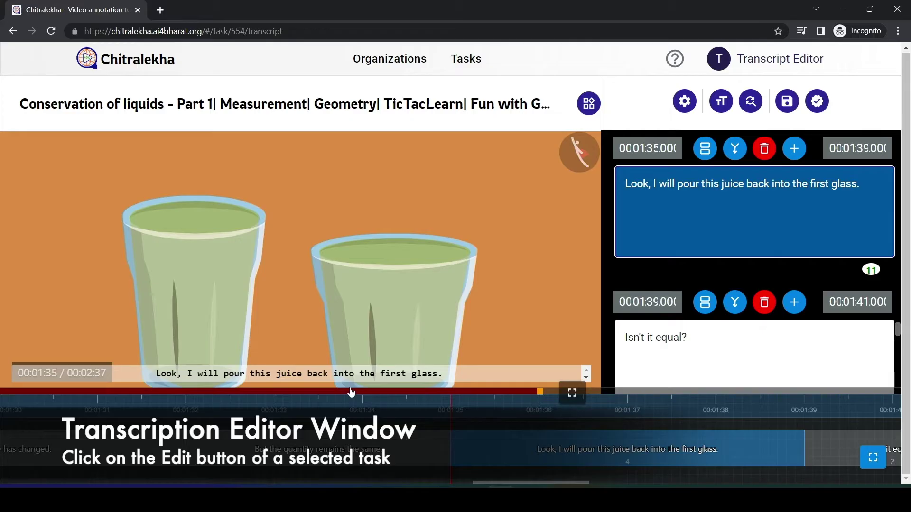
left_click(352, 392)
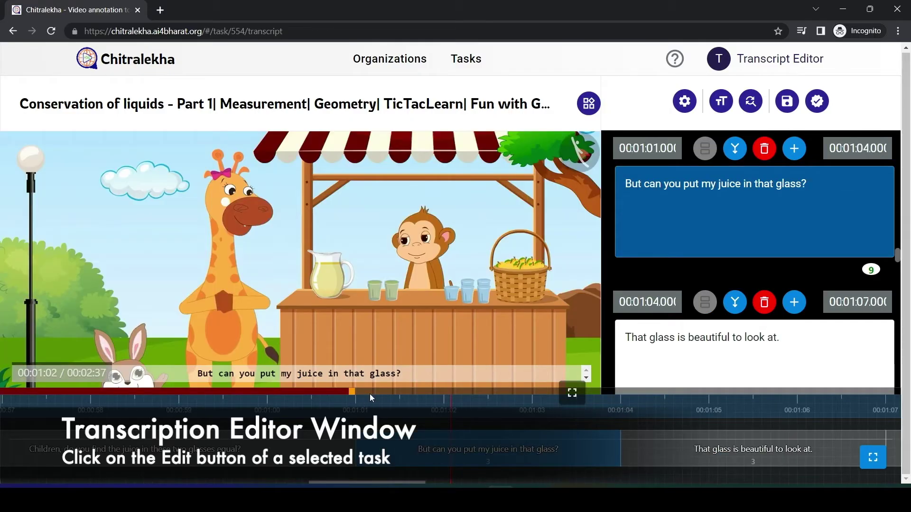
left_click(370, 389)
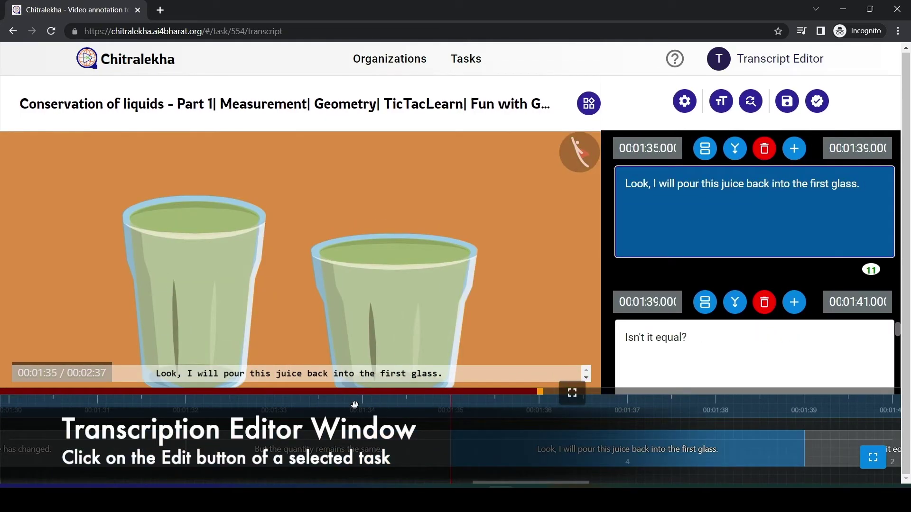
left_click_drag(355, 404, 400, 403)
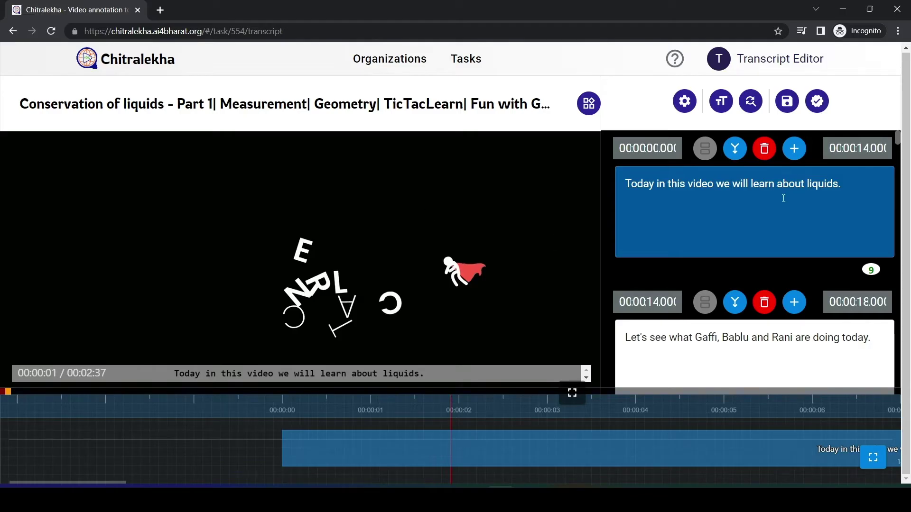
Delete the word 'video' in the first subtitle and retype it.
left_click(802, 186)
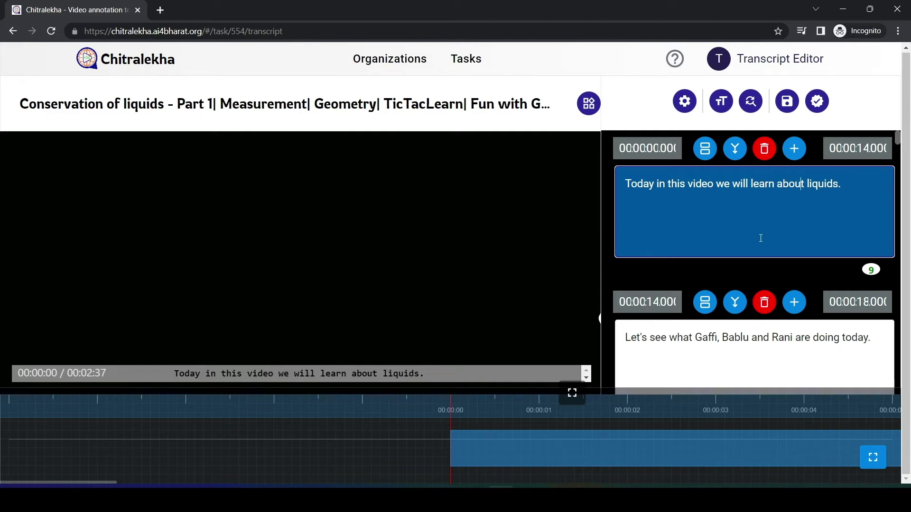
double_click(699, 183)
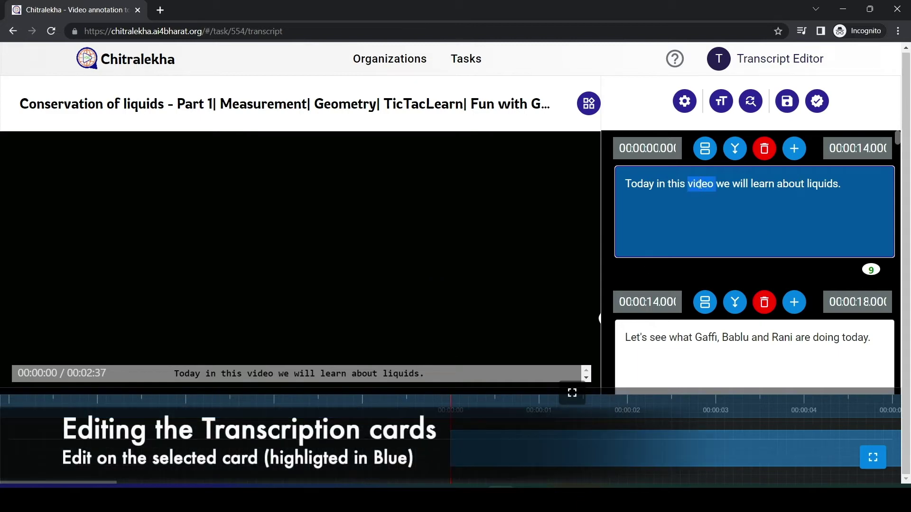
key("BackSpace")
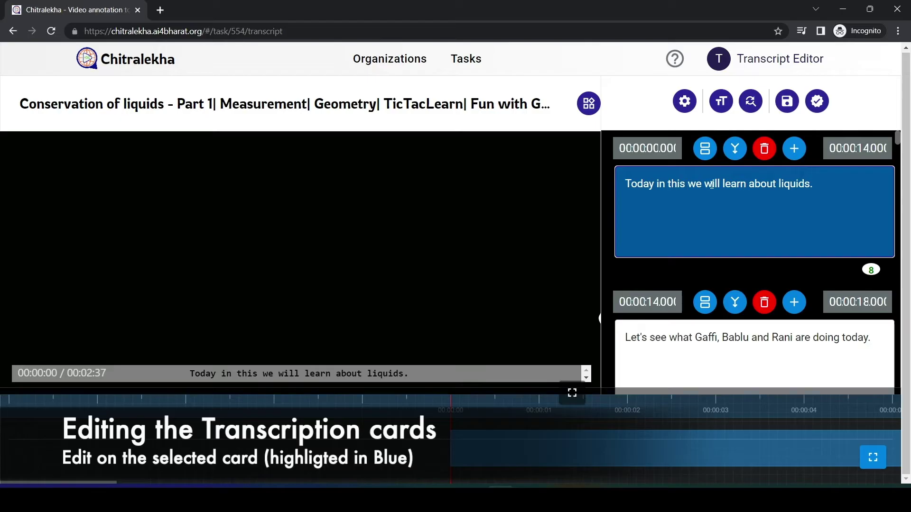
type("video")
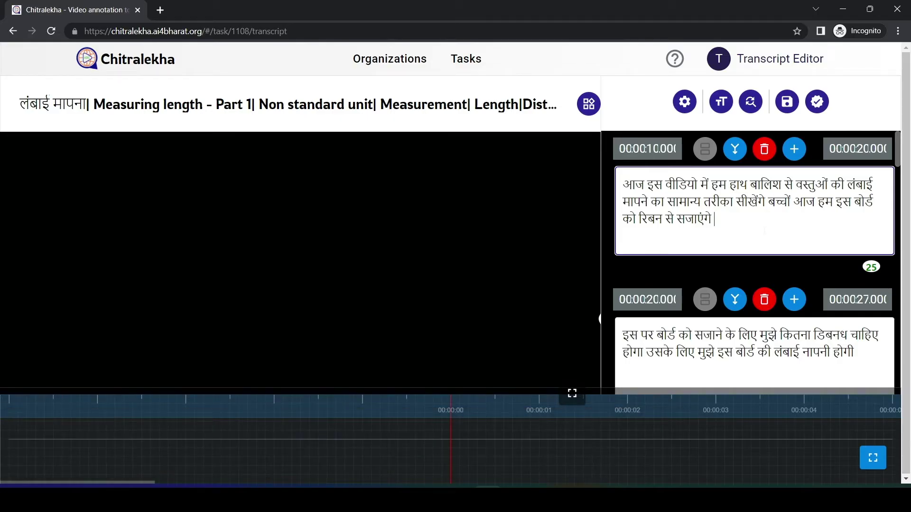
Enable transliteration typing and enter 'jaaye' as जाए in the first card.
left_click(643, 98)
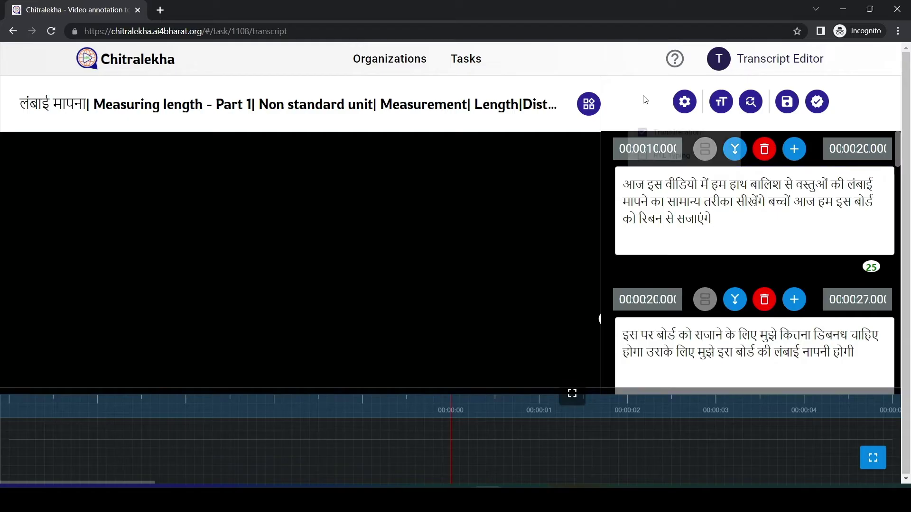
left_click(685, 101)
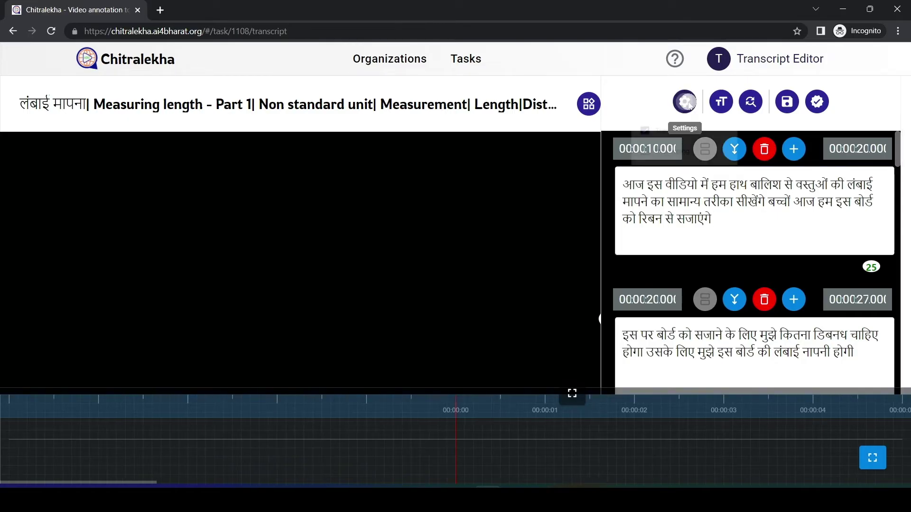
left_click(674, 136)
left_click(733, 219)
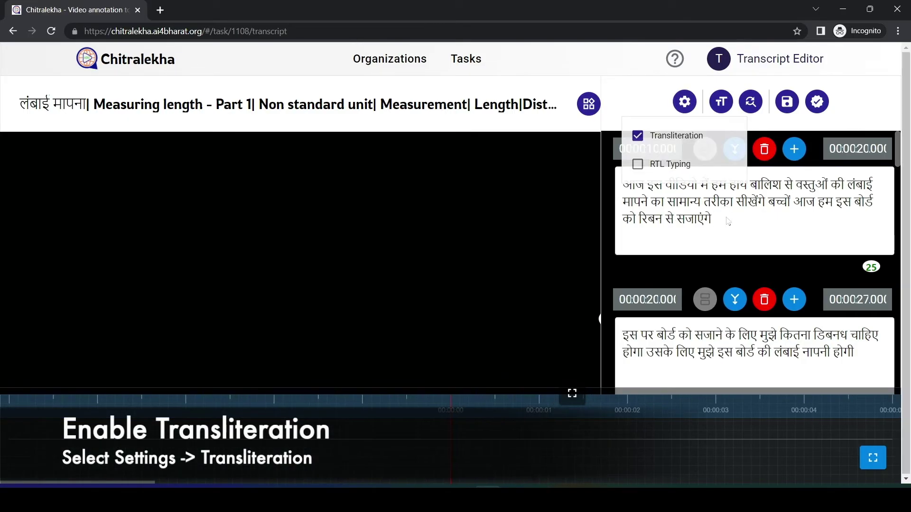
left_click(733, 219)
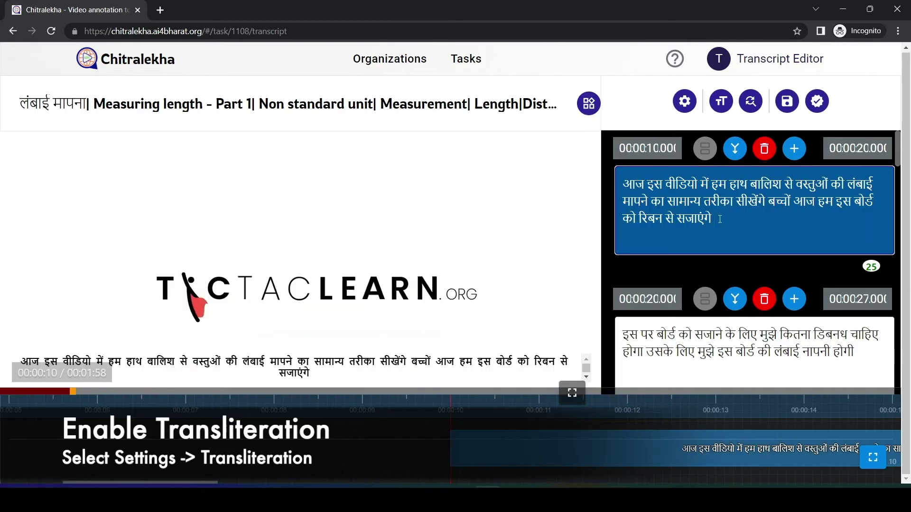
type("jaaye")
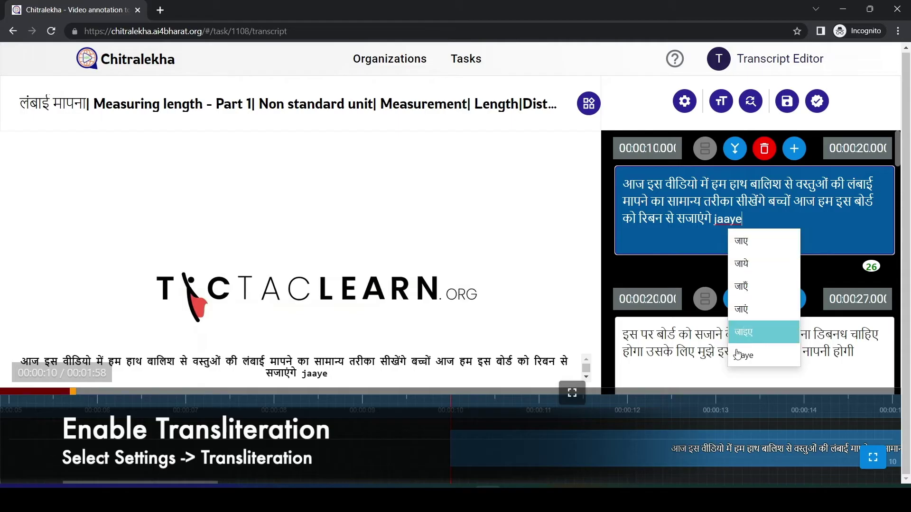
left_click(743, 243)
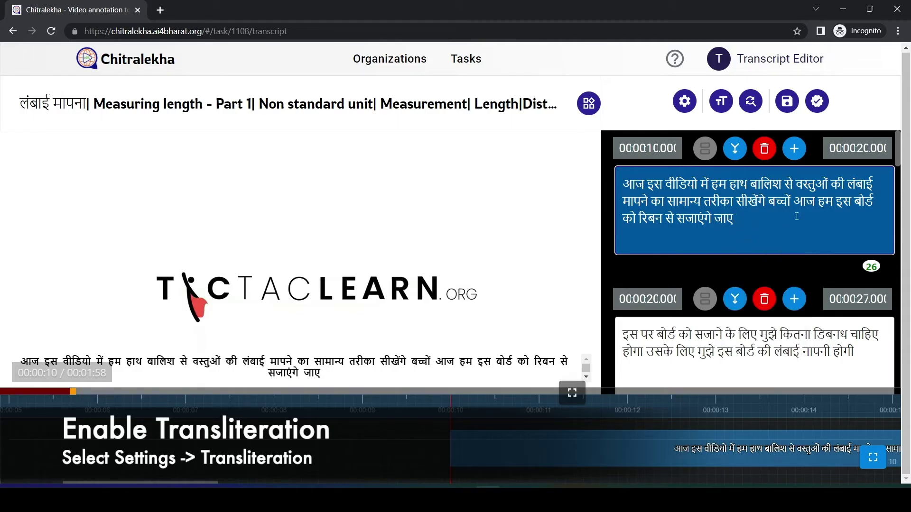
Delete the test word जाए and toggle the RTL Typing setting.
double_click(728, 219)
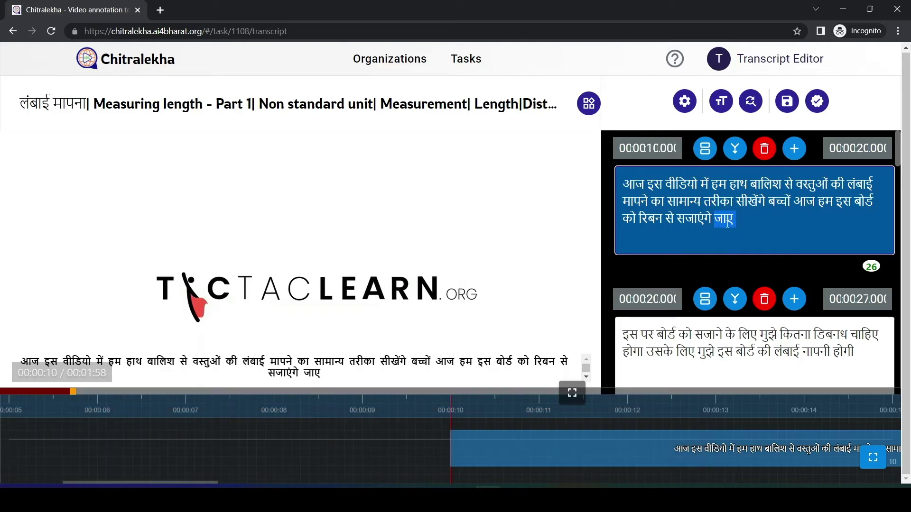
key("BackSpace")
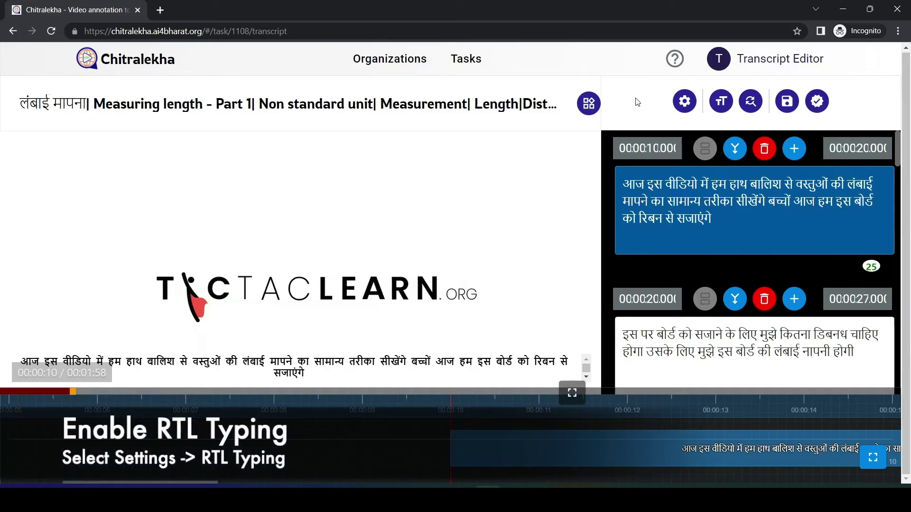
left_click(685, 101)
left_click(638, 164)
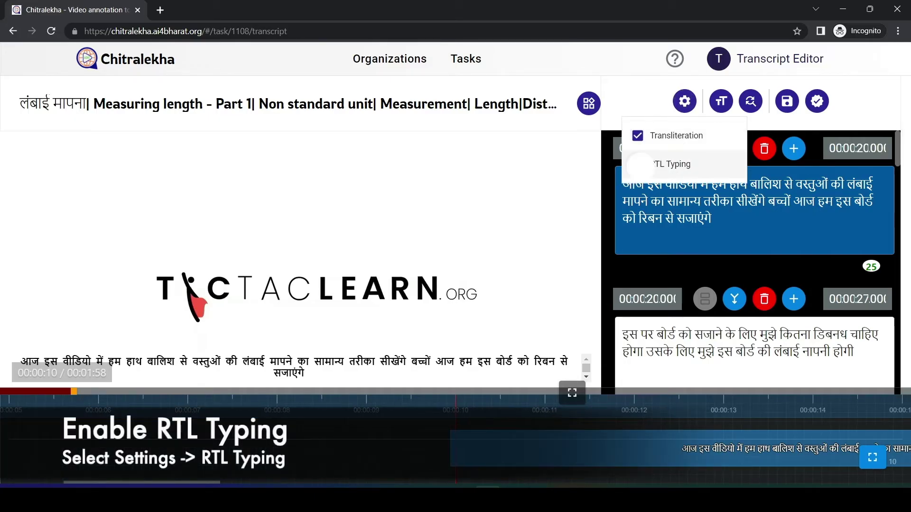
left_click(636, 110)
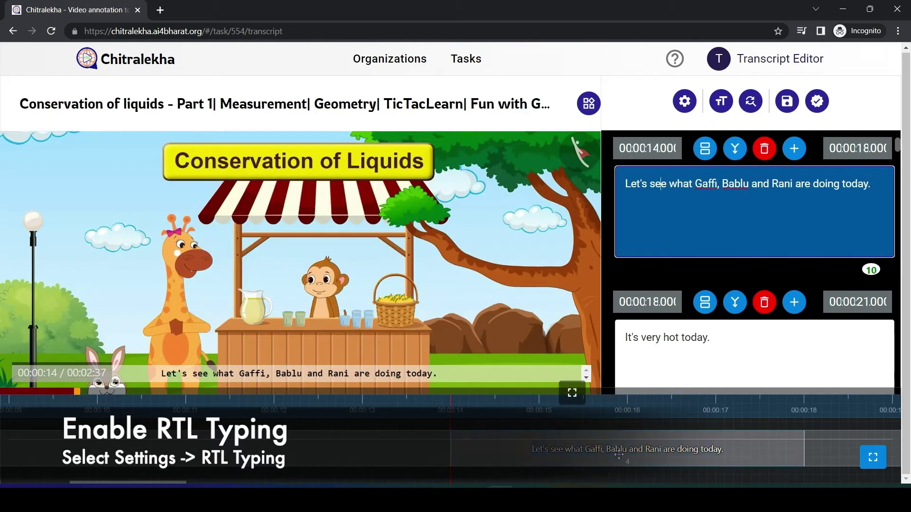
Adjust the subtitle's timing on the timeline, merge it with the next, then split after 'today.'.
left_click_drag(455, 450, 529, 447)
left_click_drag(796, 446, 713, 446)
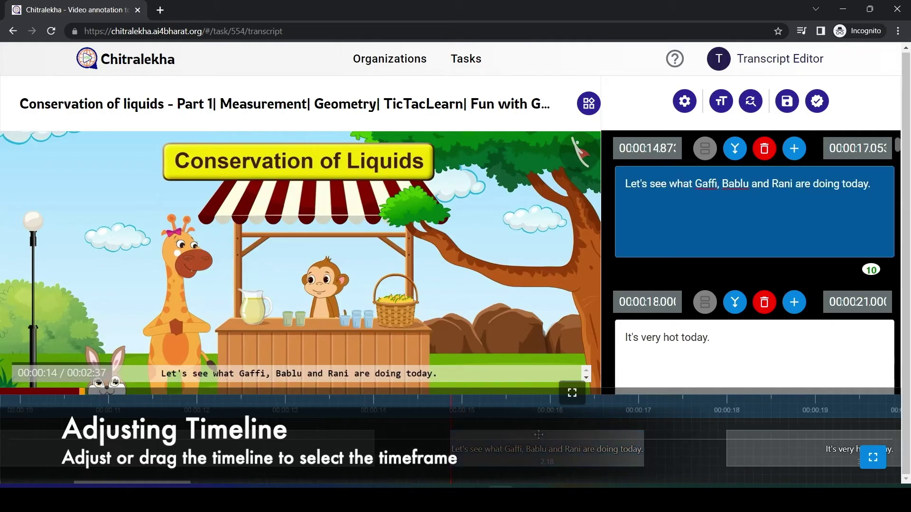
left_click_drag(561, 440, 499, 459)
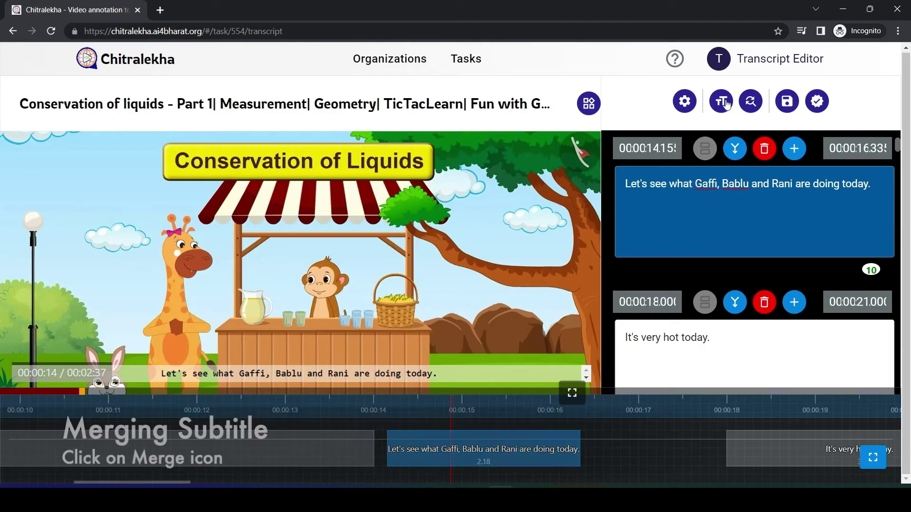
left_click(735, 151)
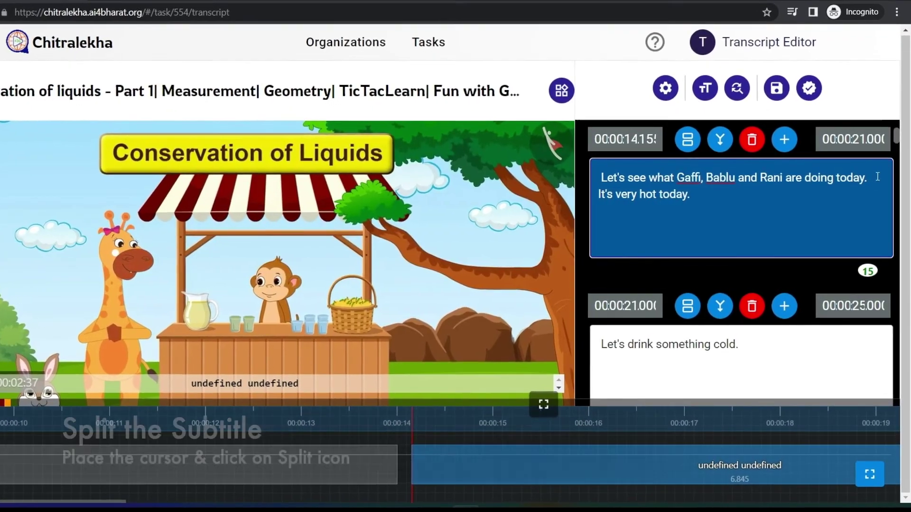
left_click(692, 136)
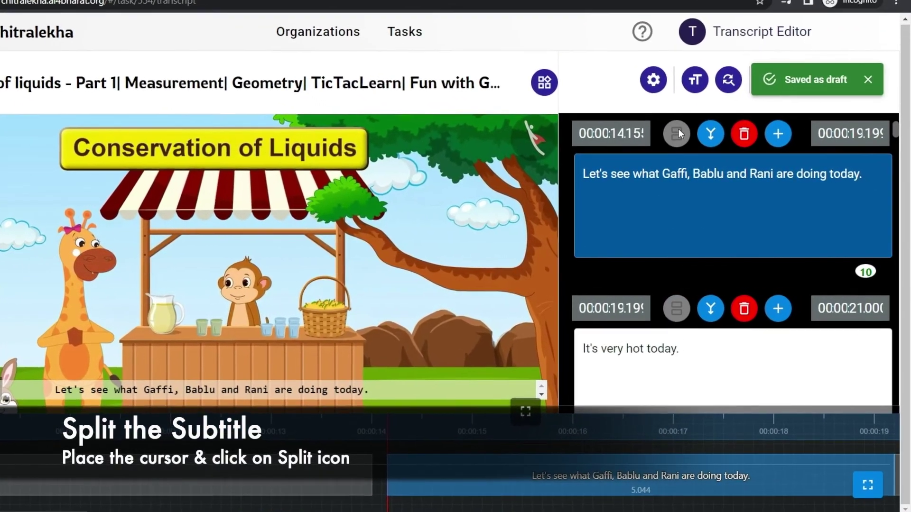
Add a temporary 'Test' subtitle card after the first subtitle, then delete it.
left_click(864, 169)
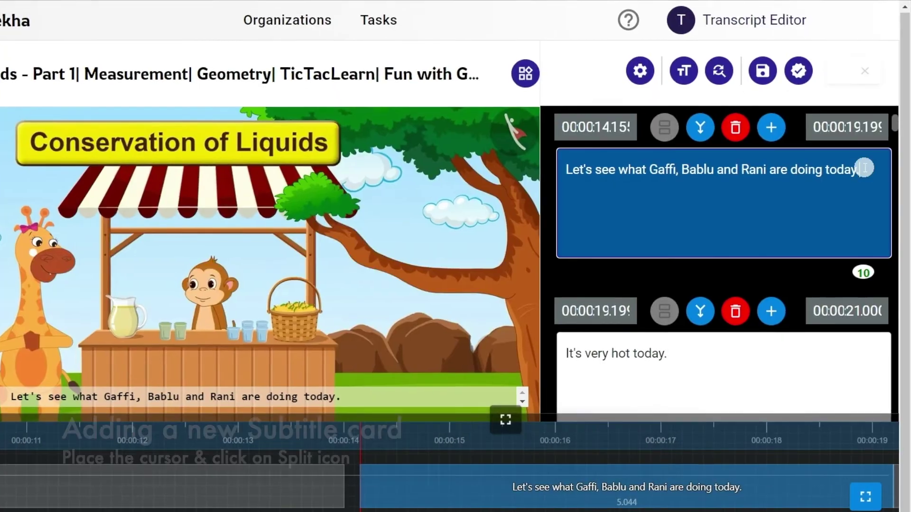
left_click(766, 123)
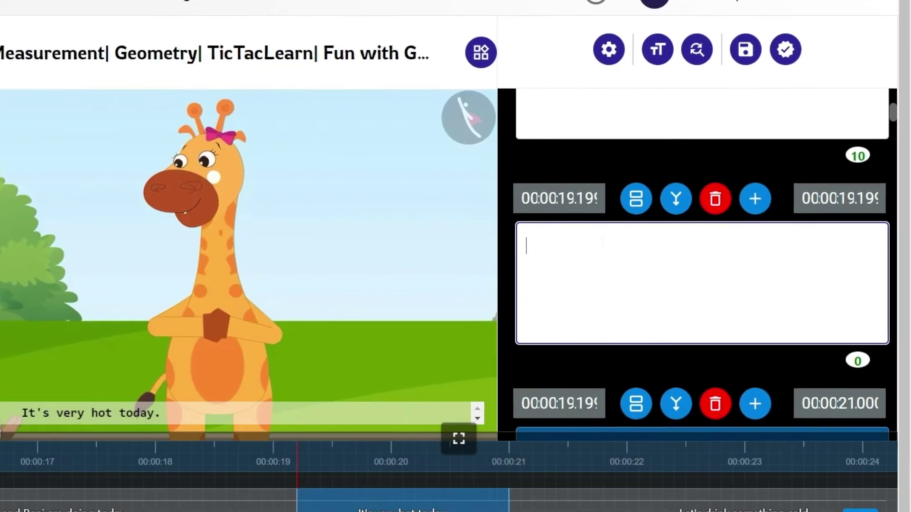
type("Test")
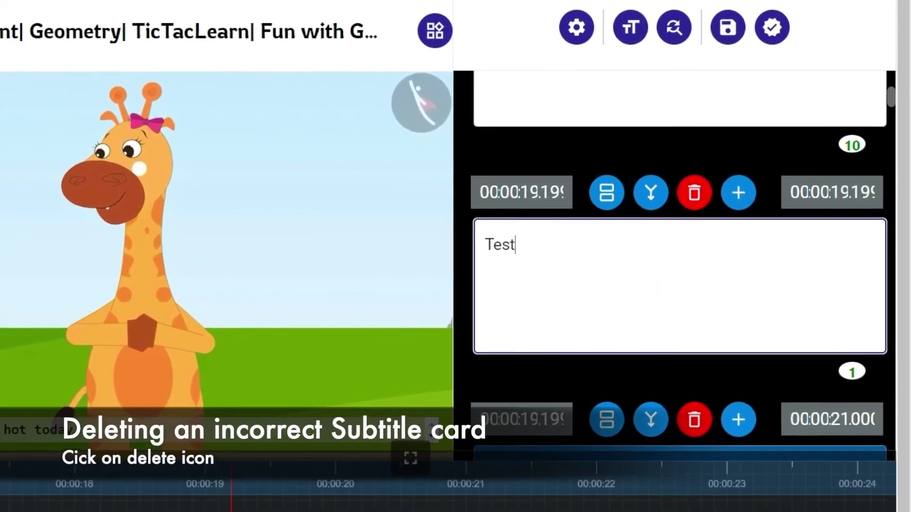
left_click(679, 188)
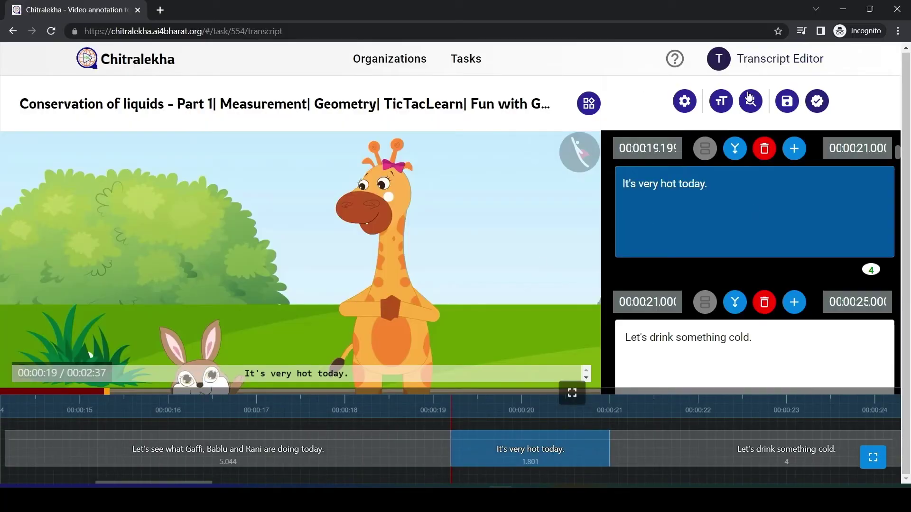
Find 'Today' in the subtitles and replace its first match with 'replacetest'.
left_click(750, 100)
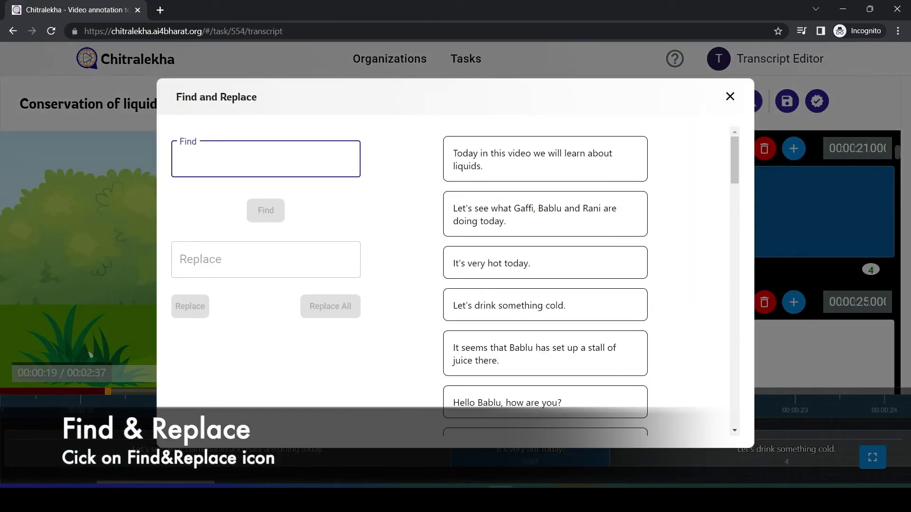
type("Today")
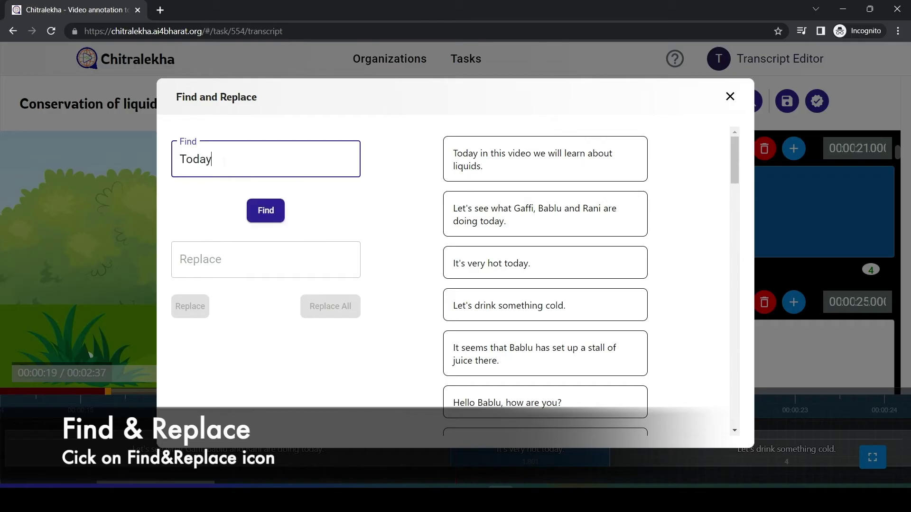
left_click(265, 210)
left_click(266, 272)
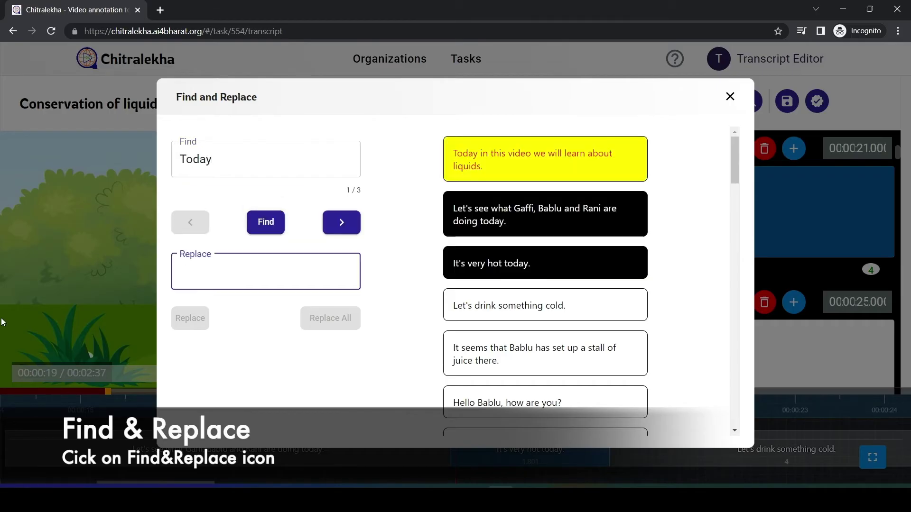
type("re")
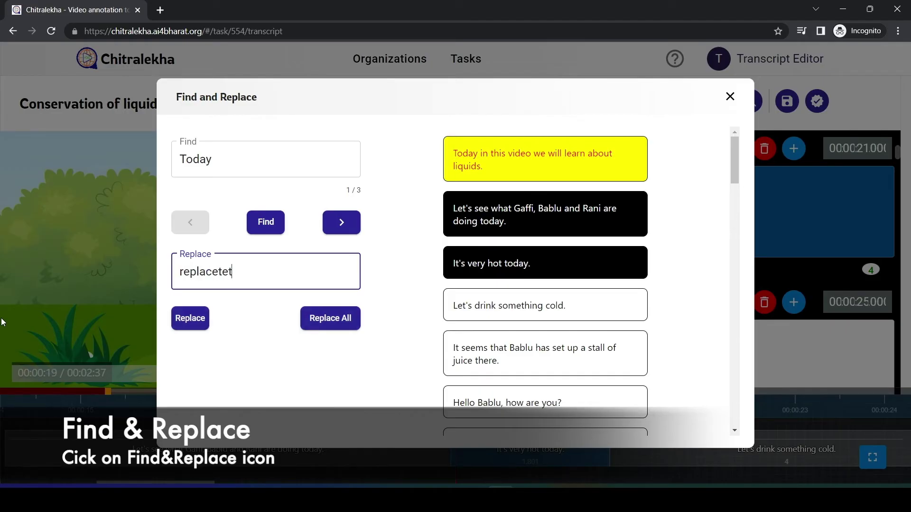
type("placetest")
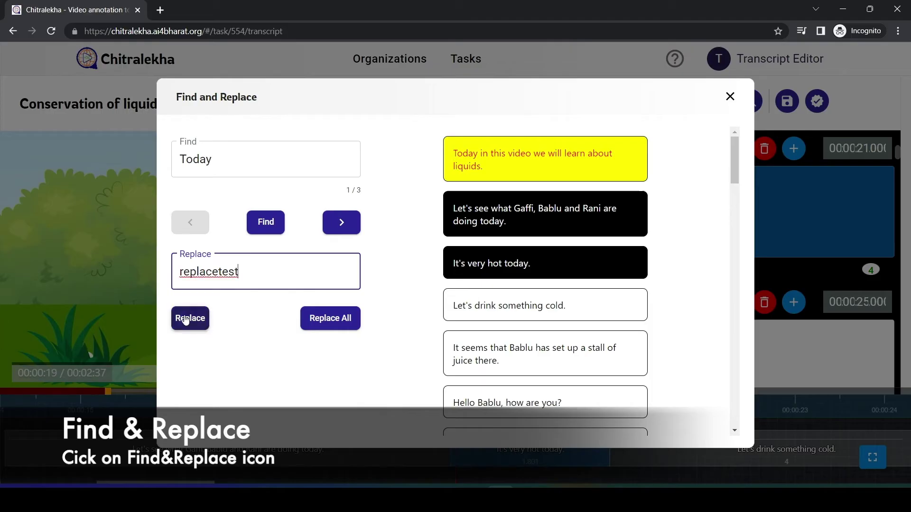
left_click(190, 318)
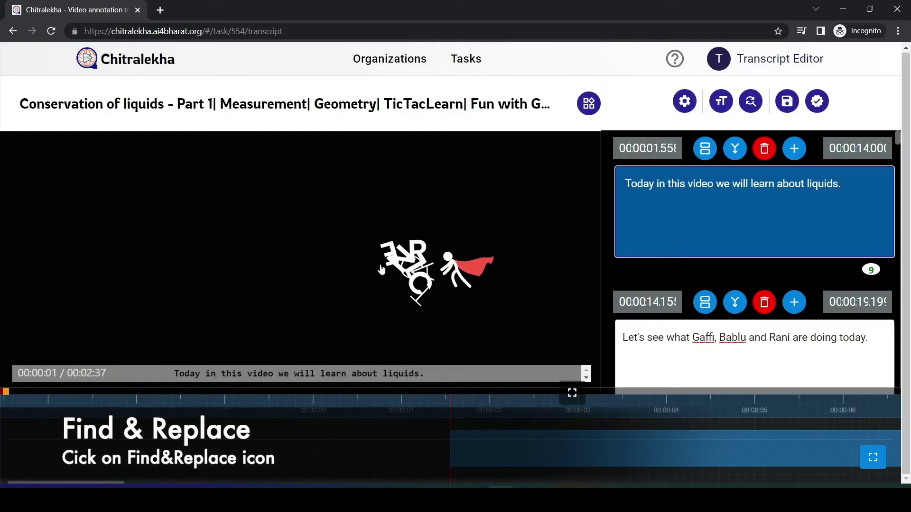
Pause at 00:00:04, drag the first subtitle's start later on the timeline, and save the draft.
left_click(381, 269)
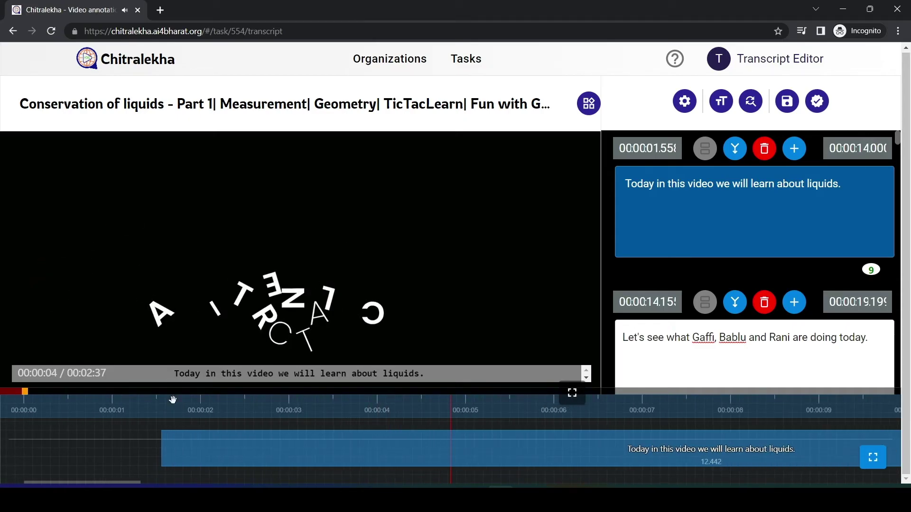
left_click(170, 452)
left_click_drag(165, 448, 708, 463)
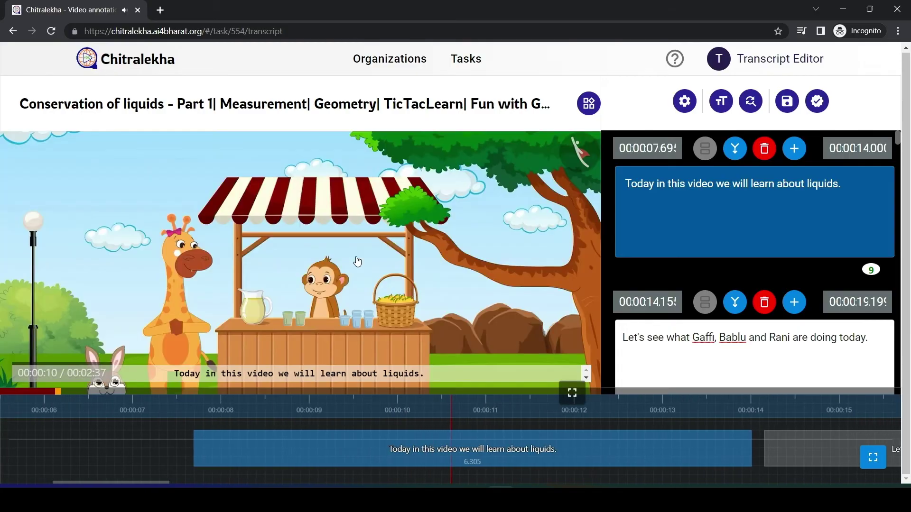
left_click_drag(152, 448, 232, 446)
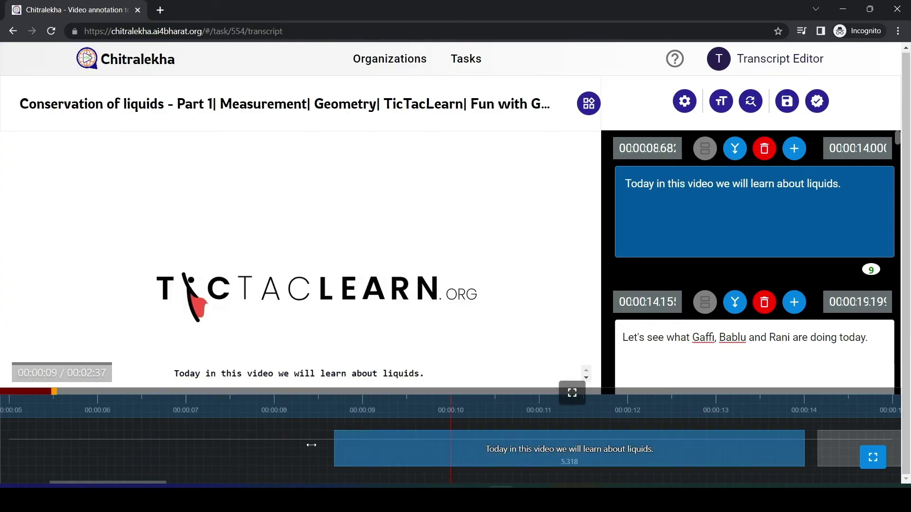
left_click_drag(340, 448, 454, 457)
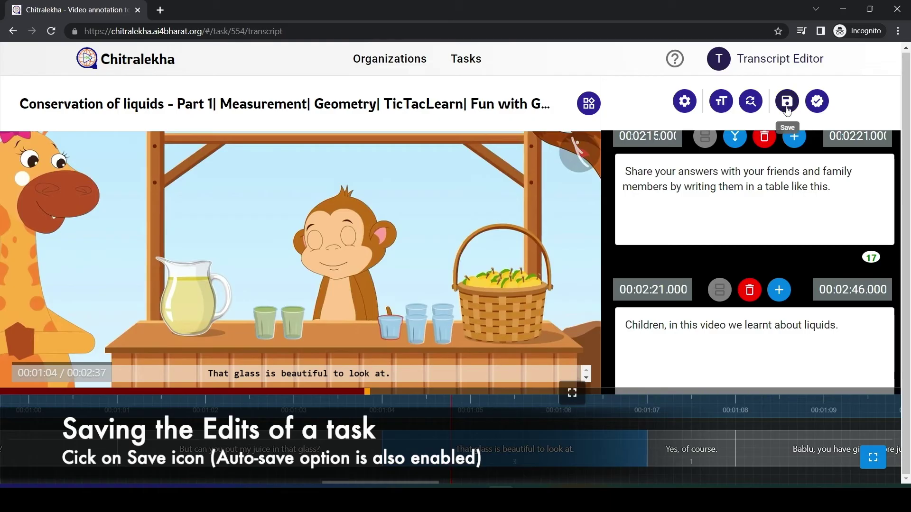
left_click(787, 102)
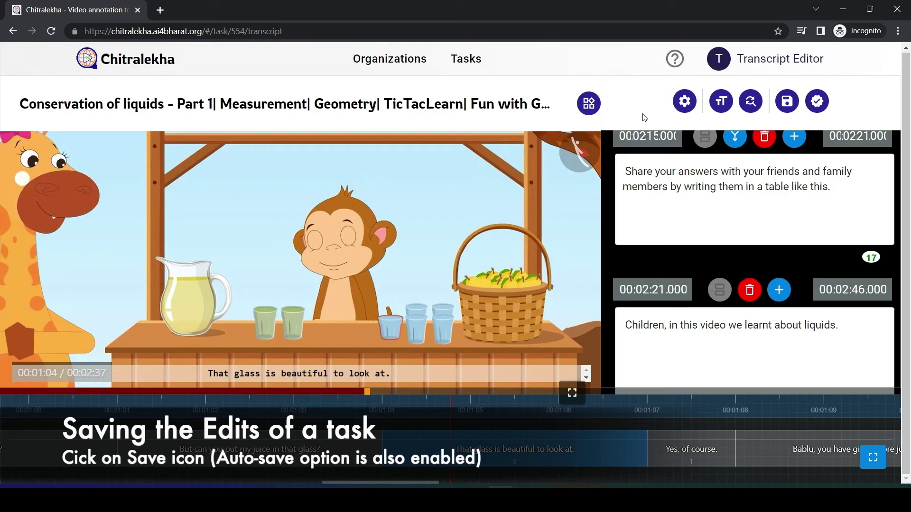
left_click(786, 102)
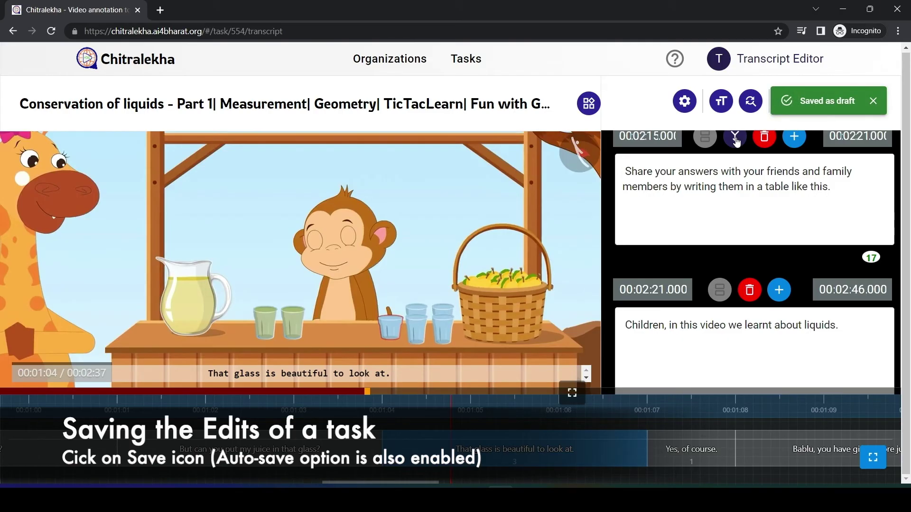
Set the transcript font size to Large, then back to small.
left_click(721, 101)
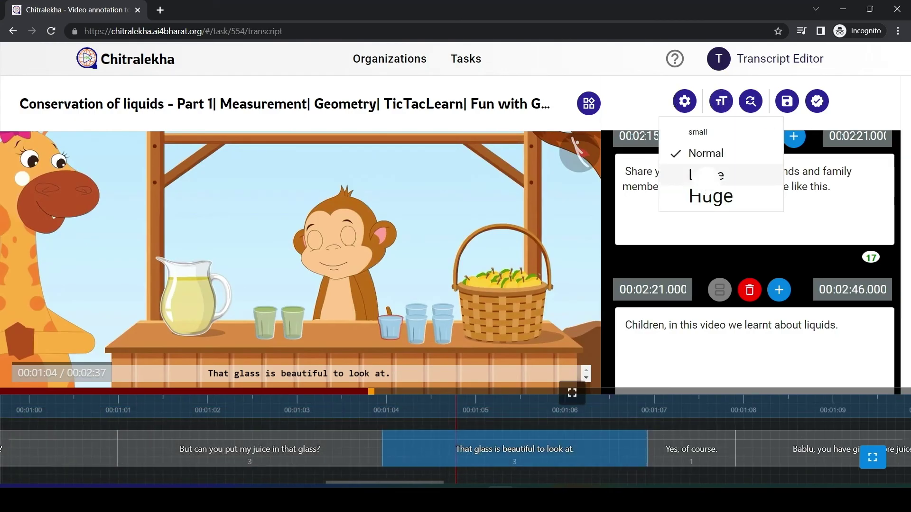
left_click(707, 175)
left_click(713, 138)
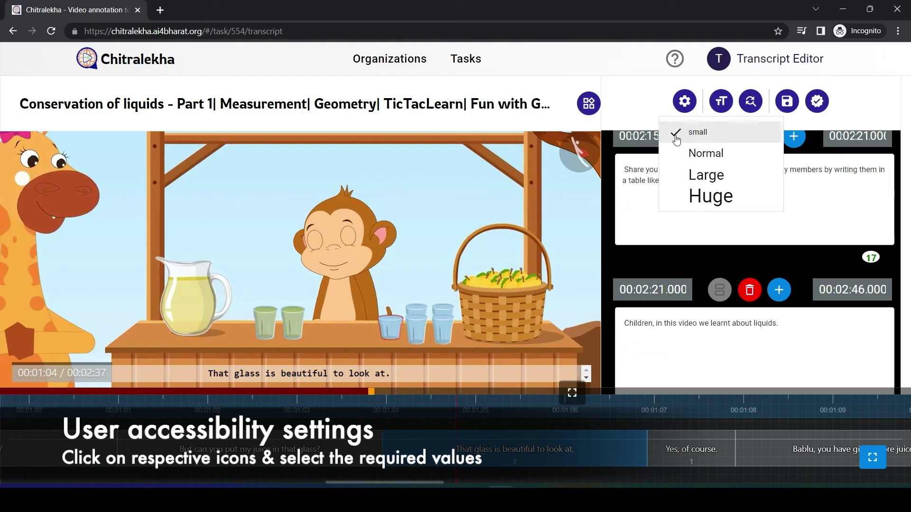
Change the video playback speed from the settings menu.
left_click(591, 109)
left_click(590, 110)
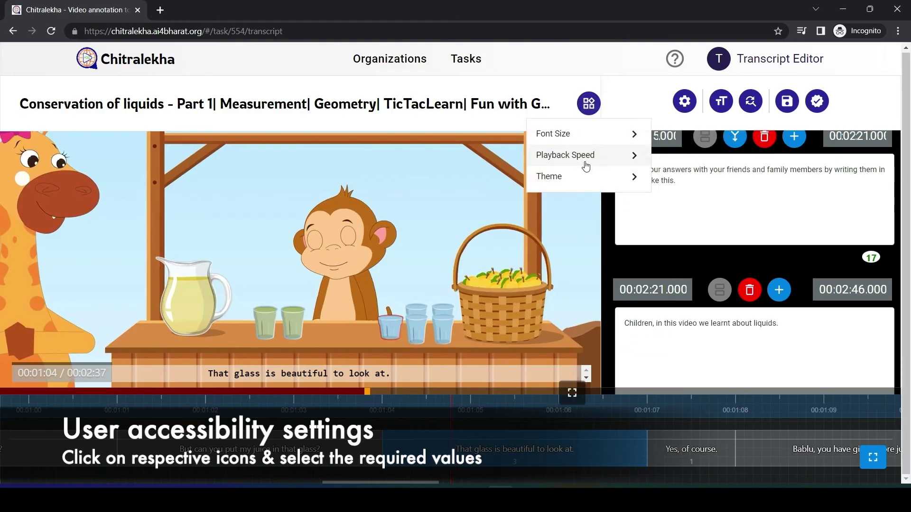
mouse_move(627, 163)
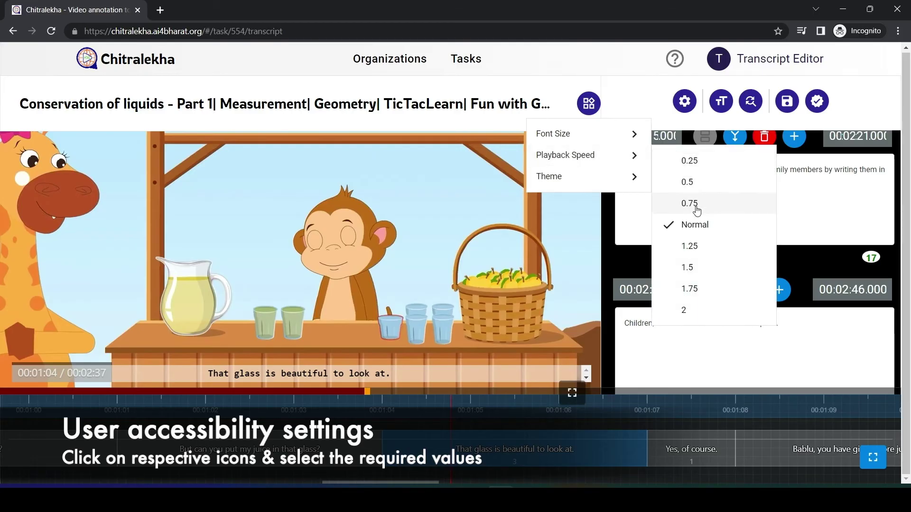
left_click(690, 245)
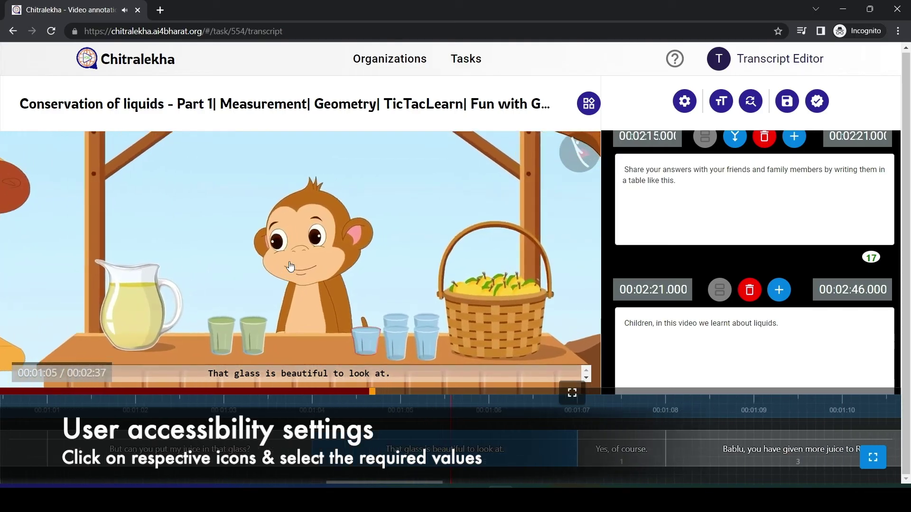
Switch the editor theme to Light, then back to Dark.
left_click(589, 103)
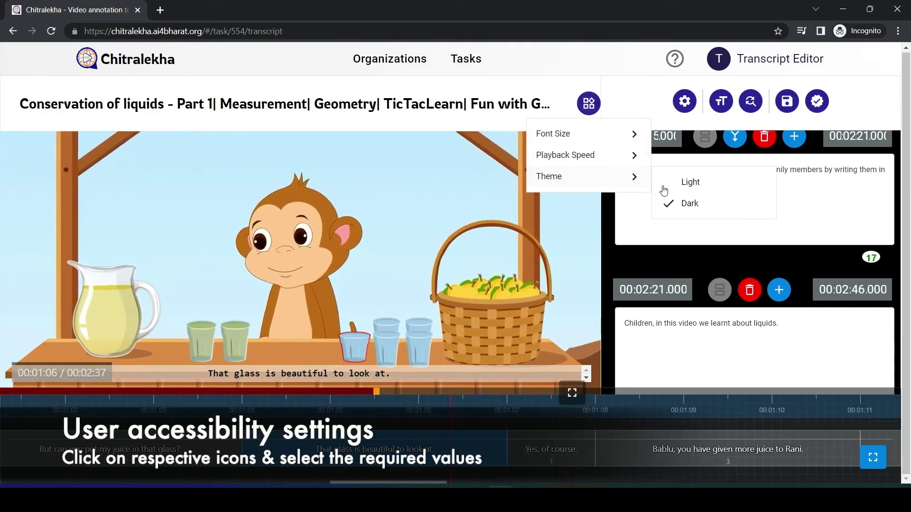
left_click(667, 180)
left_click(588, 105)
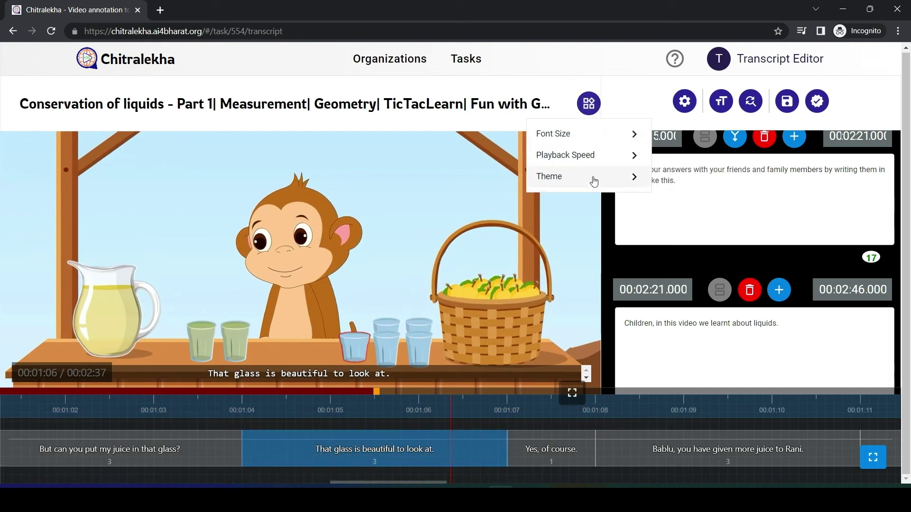
mouse_move(604, 176)
left_click(689, 205)
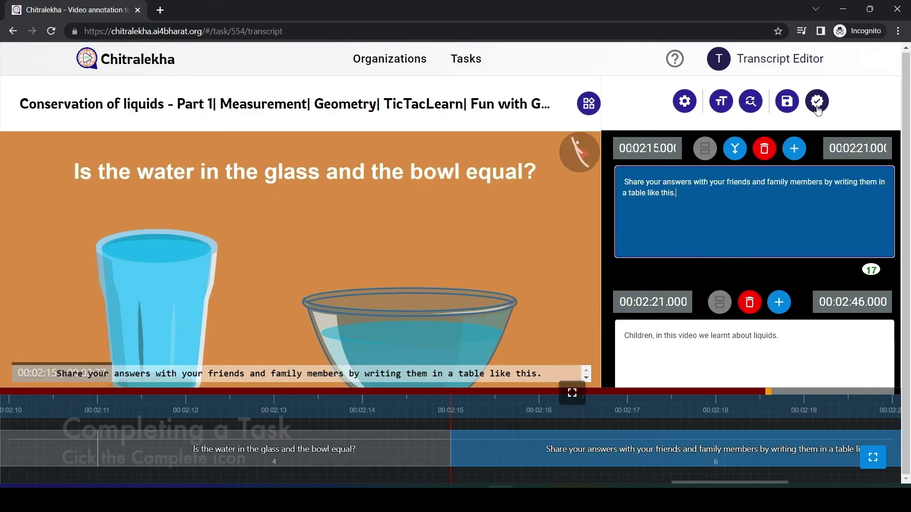
Submit the Conservation of liquids transcript as Complete and confirm its status in the project's task list.
left_click(816, 102)
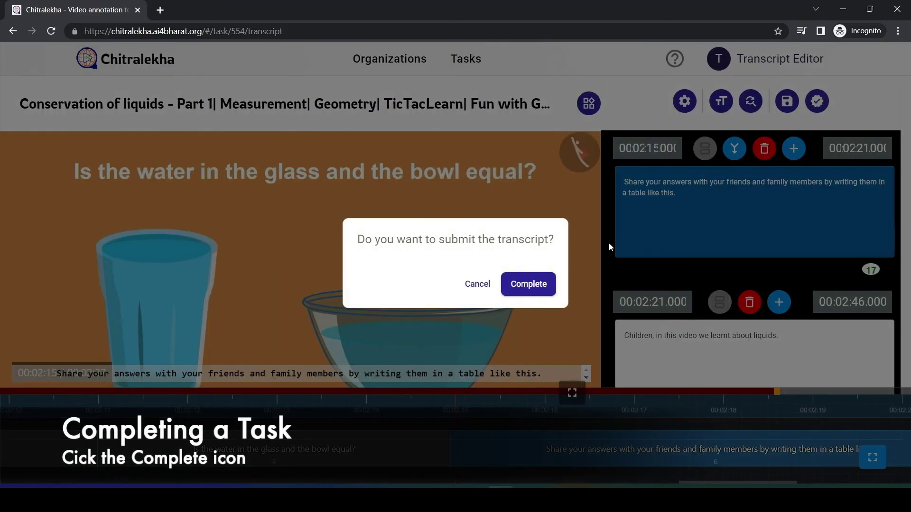
left_click(528, 284)
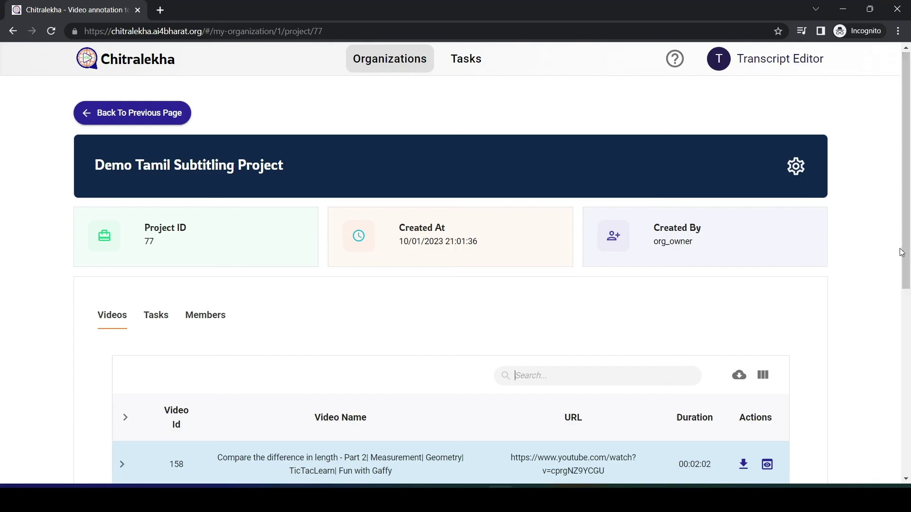
scroll(474, 238, "down", 4)
left_click(156, 152)
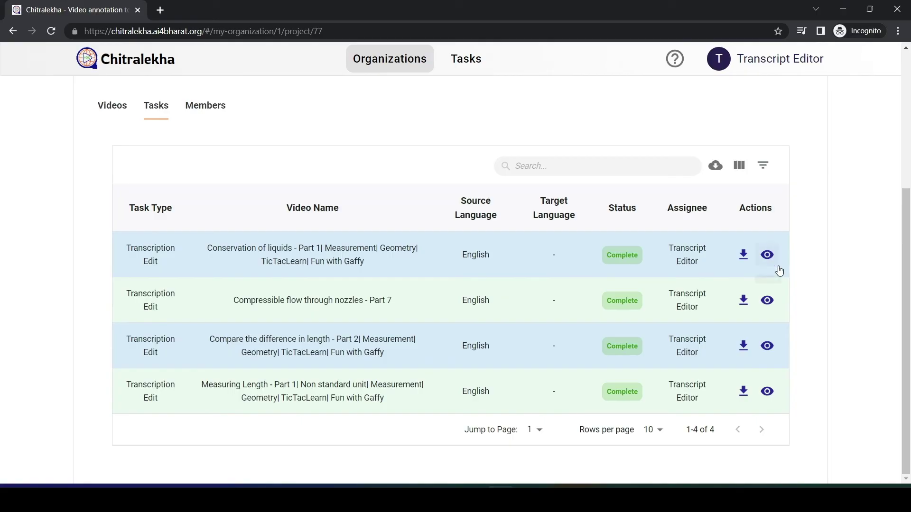
scroll(903, 268, "up", 1)
scroll(903, 269, "down", 1)
Preview the Conservation of liquids subtitles, then close the preview.
left_click(767, 255)
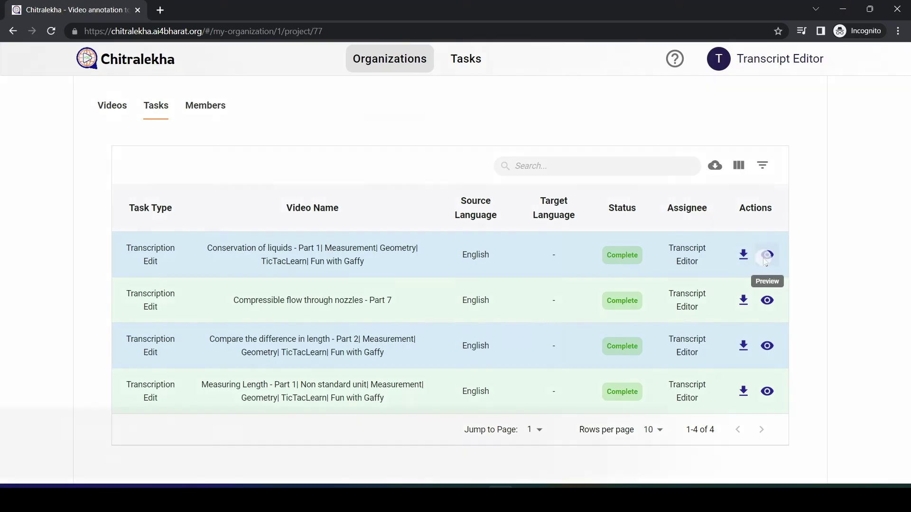
scroll(655, 234, "down", 10)
scroll(650, 163, "up", 10)
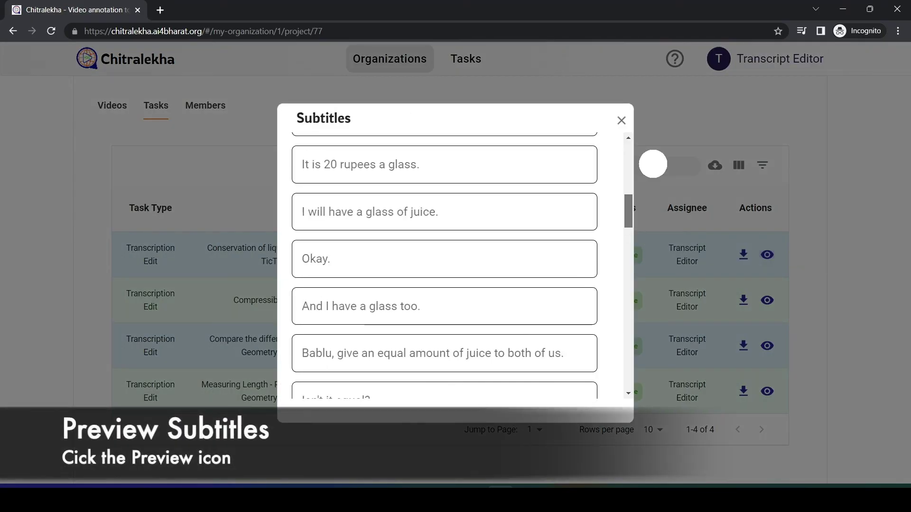
left_click(622, 121)
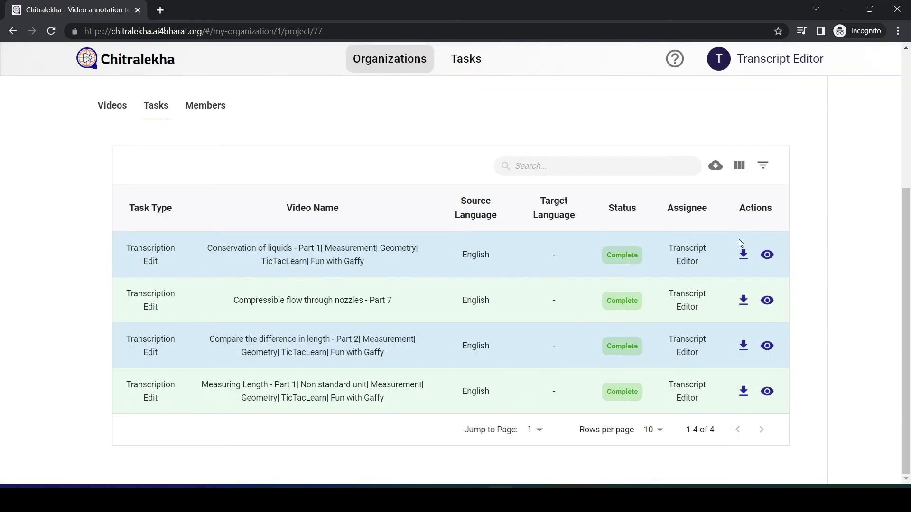
Export the liquids task's subtitles as an srt file and open the download.
left_click(744, 255)
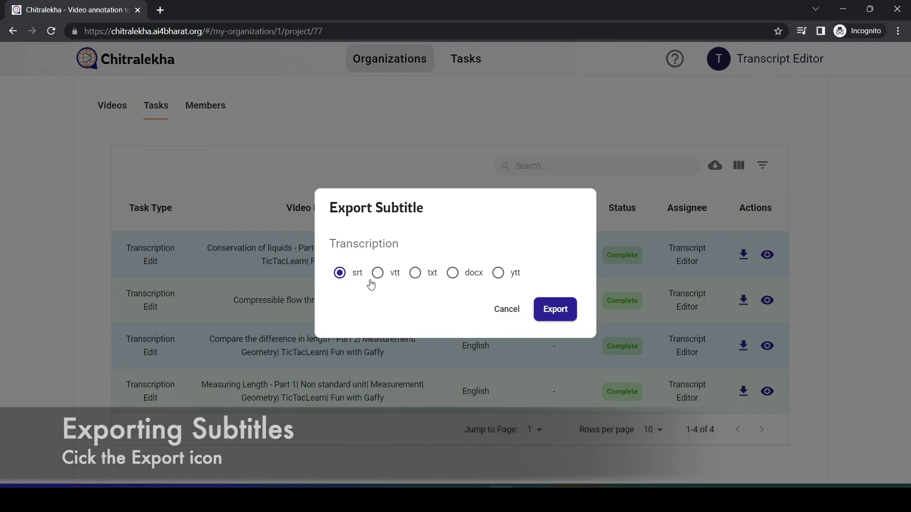
left_click(553, 306)
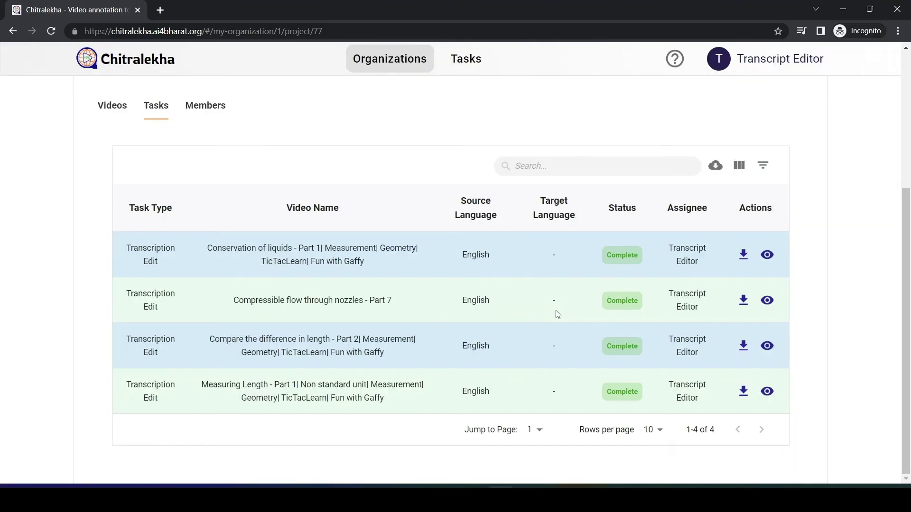
left_click(90, 460)
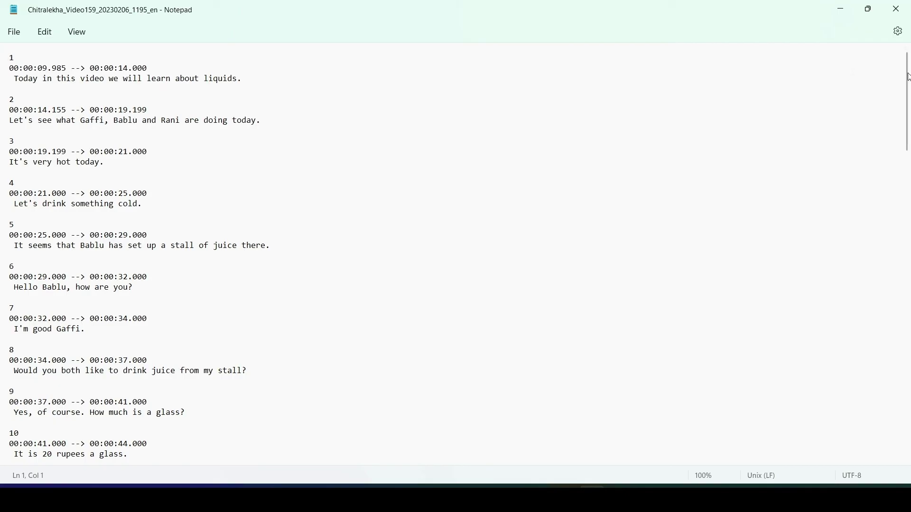
Scroll through the exported liquids srt file in Notepad and return to the top.
left_click_drag(908, 78, 909, 400)
key("ctrl+Home")
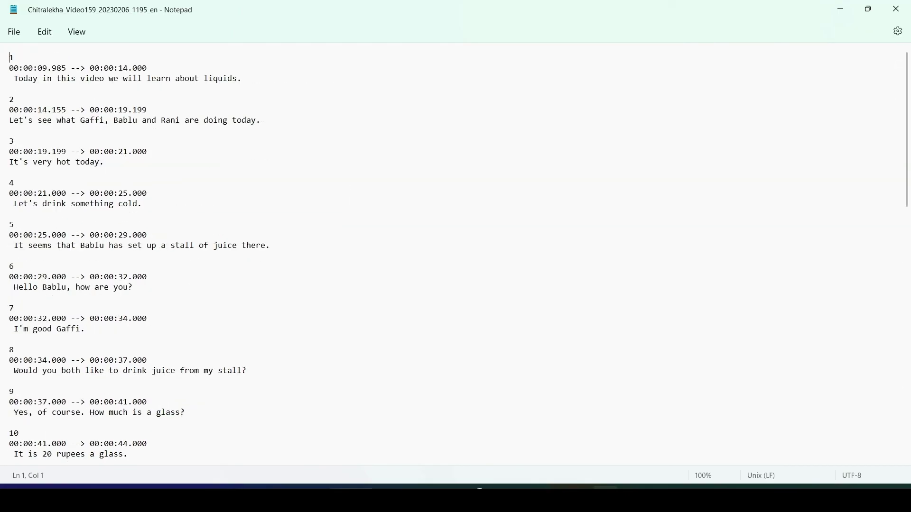